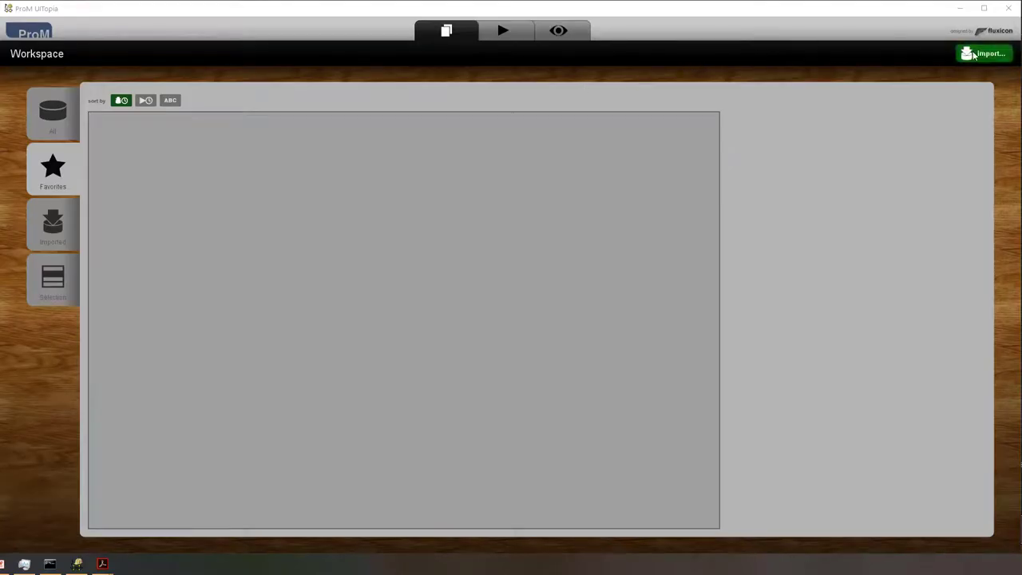
# Import the handle-orders.xes event log with the suggested XES plugin.
pyautogui.click(985, 54)
pyautogui.click(427, 233)
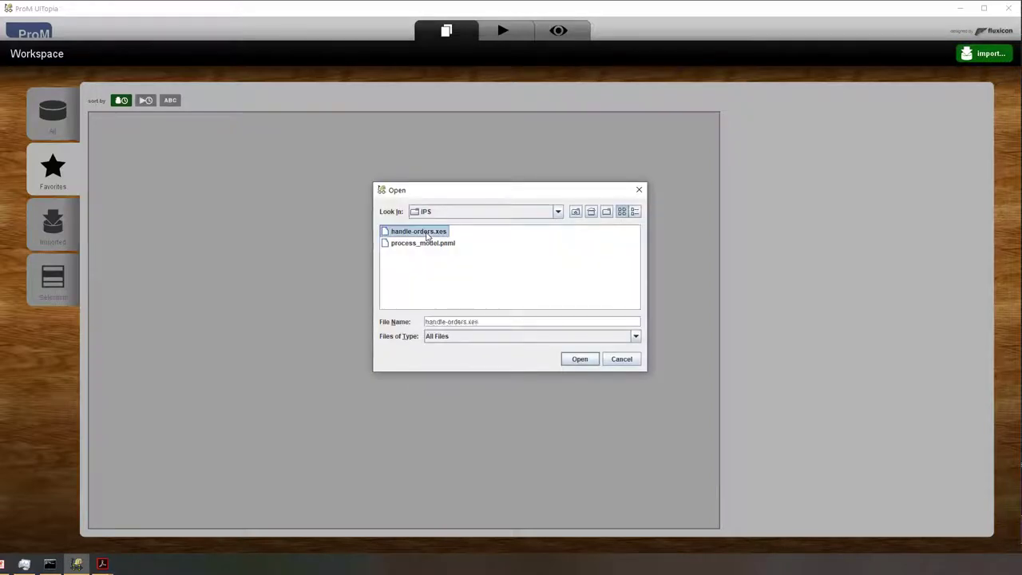
pyautogui.click(578, 359)
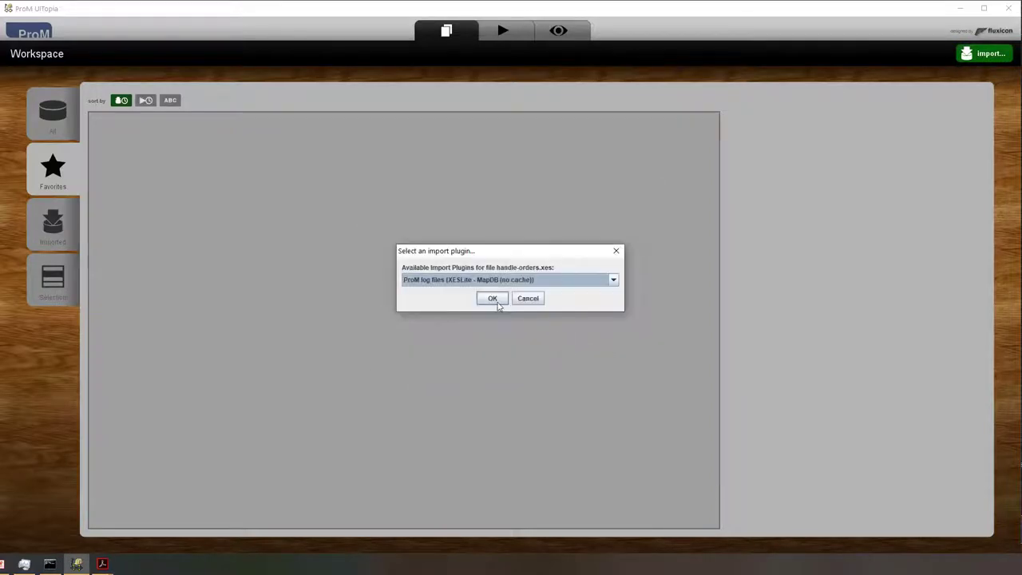
pyautogui.click(493, 299)
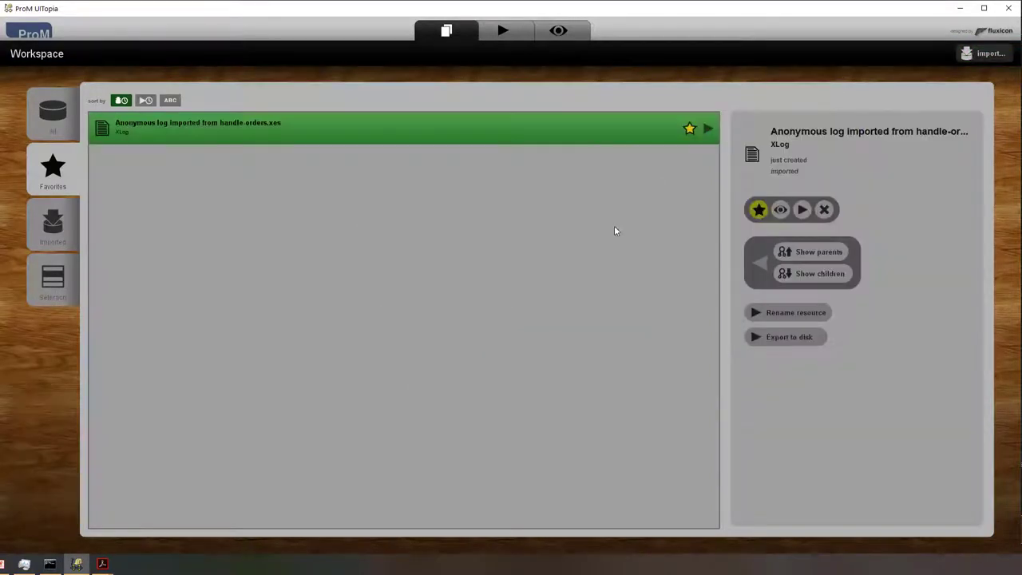
# Import process_model.pnml as an Accepting Petri Net and select it together with the order log.
pyautogui.click(988, 53)
pyautogui.click(448, 244)
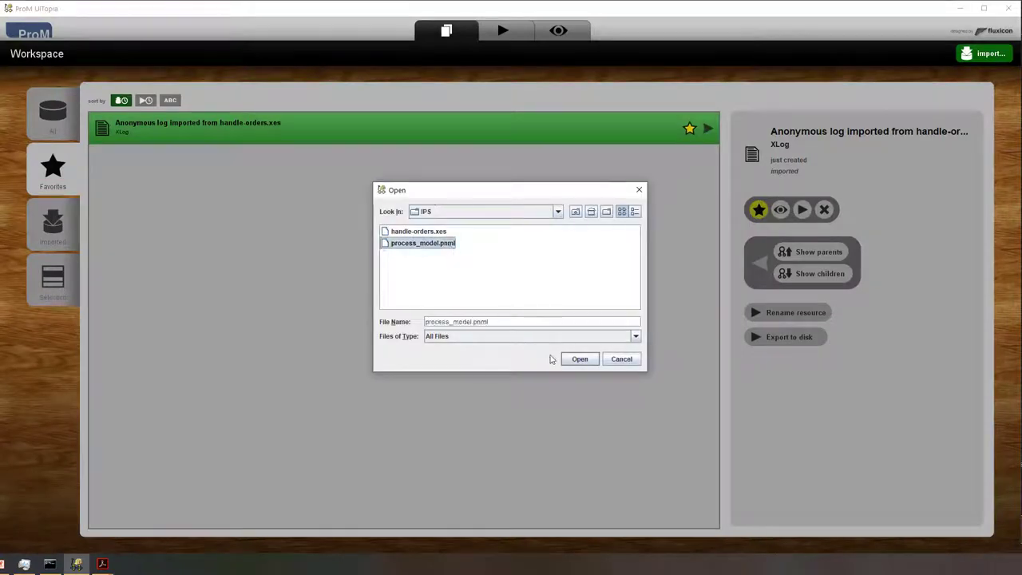
pyautogui.click(578, 360)
pyautogui.click(493, 298)
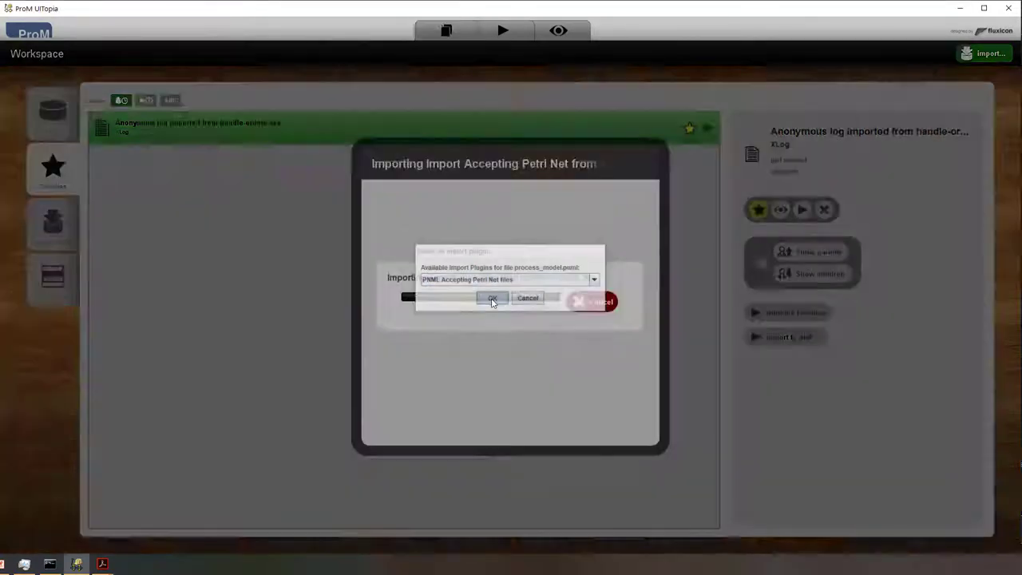
pyautogui.click(472, 130)
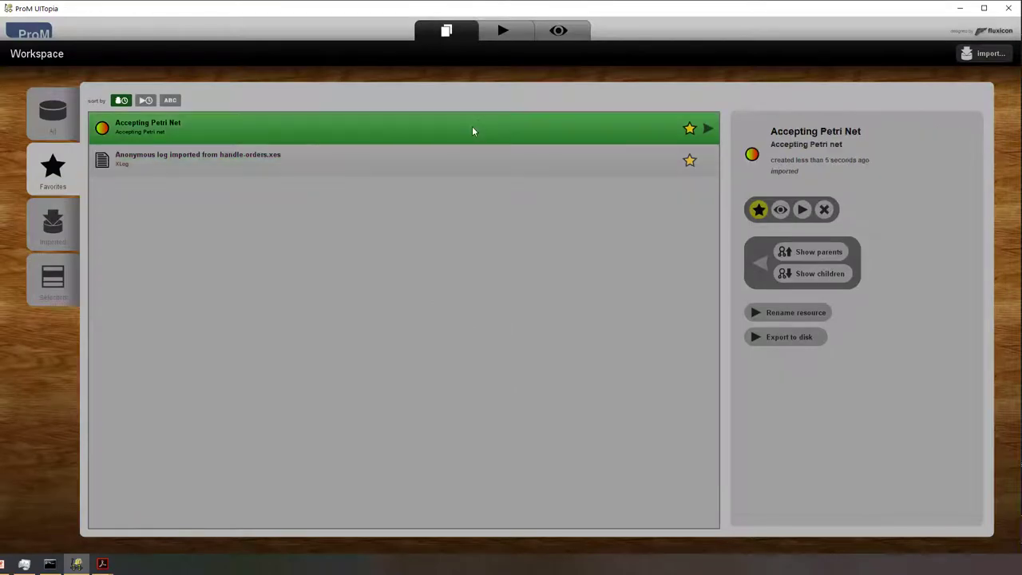
pyautogui.keyDown('ctrl'); pyautogui.click(475, 158); pyautogui.keyUp('ctrl')
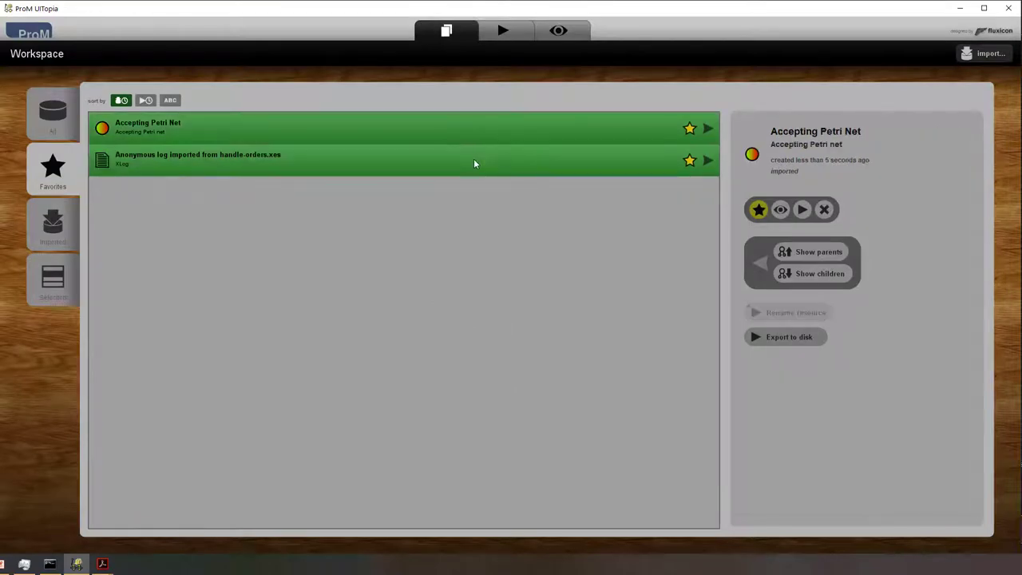
# Launch the Interactive Performance Spectrum plugin on the selected net and log.
pyautogui.click(803, 210)
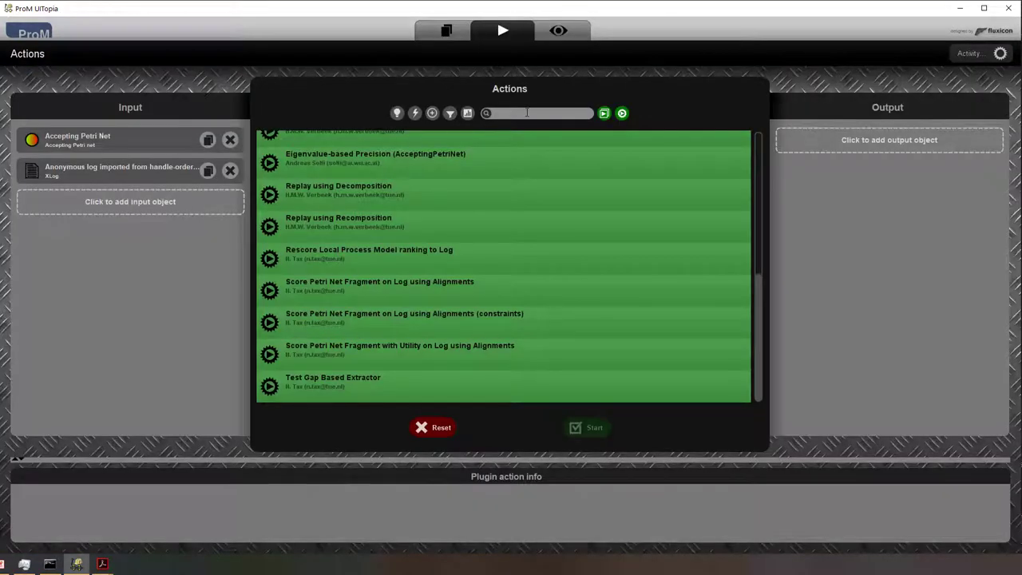
pyautogui.write('sp')
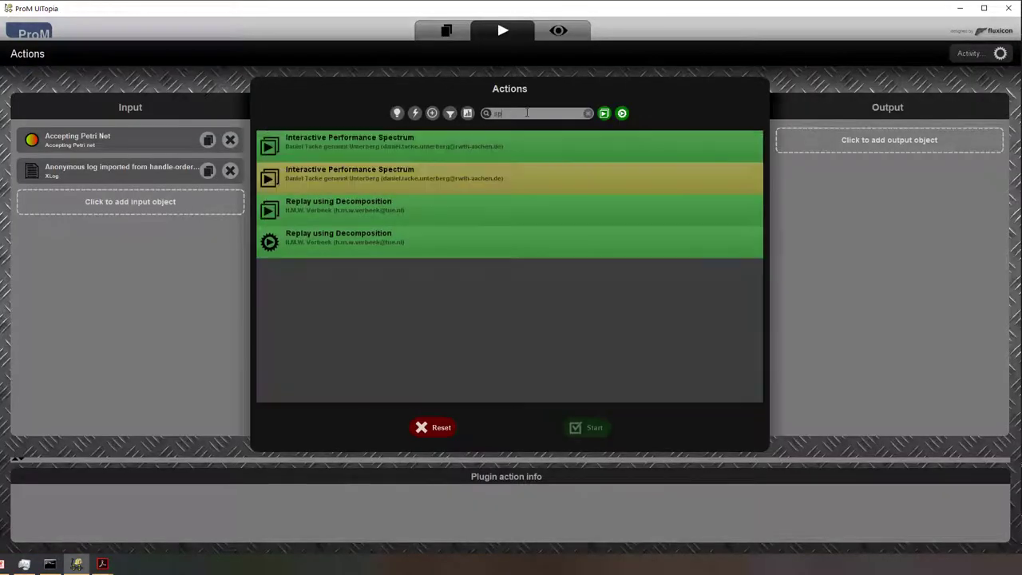
pyautogui.click(506, 152)
pyautogui.click(595, 427)
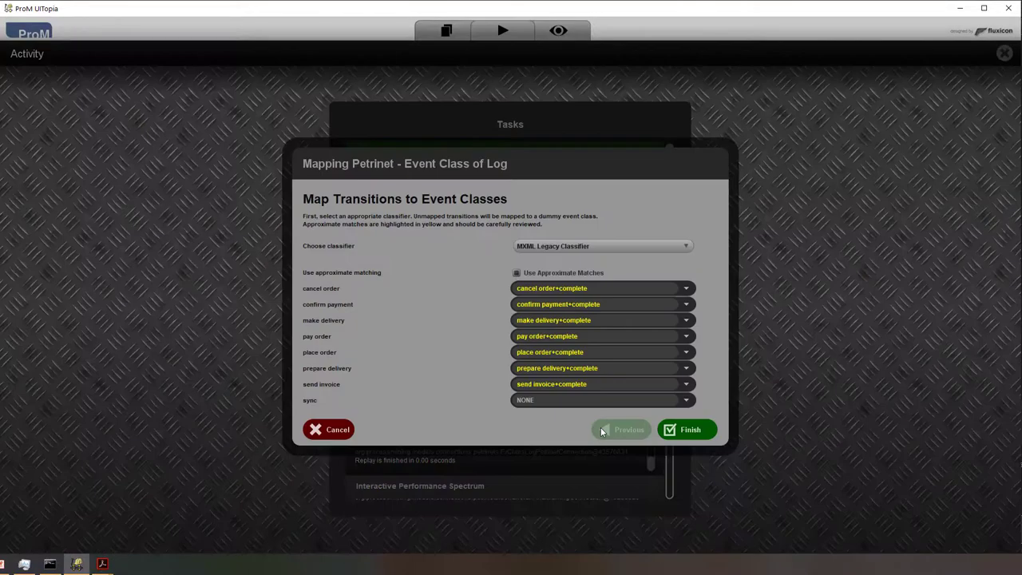
# Map transitions by Event Name and accept the default replay algorithm and parameters.
pyautogui.click(610, 247)
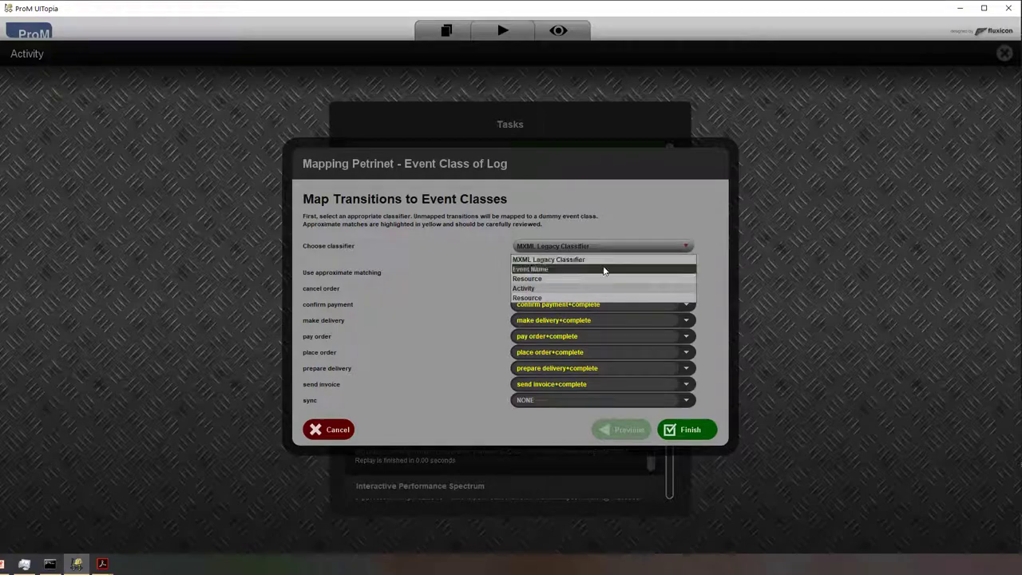
pyautogui.click(604, 270)
pyautogui.click(687, 431)
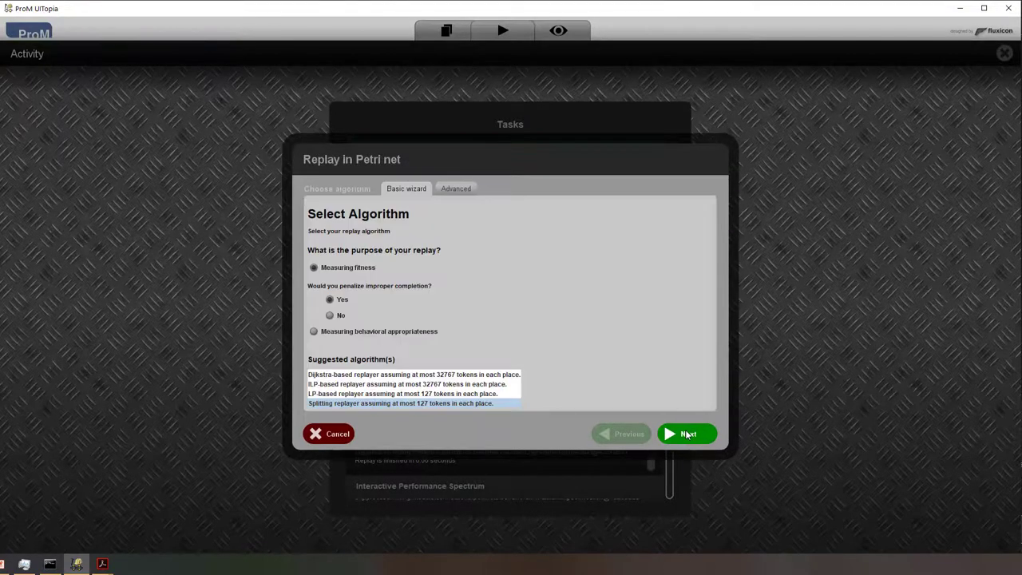
pyautogui.click(685, 434)
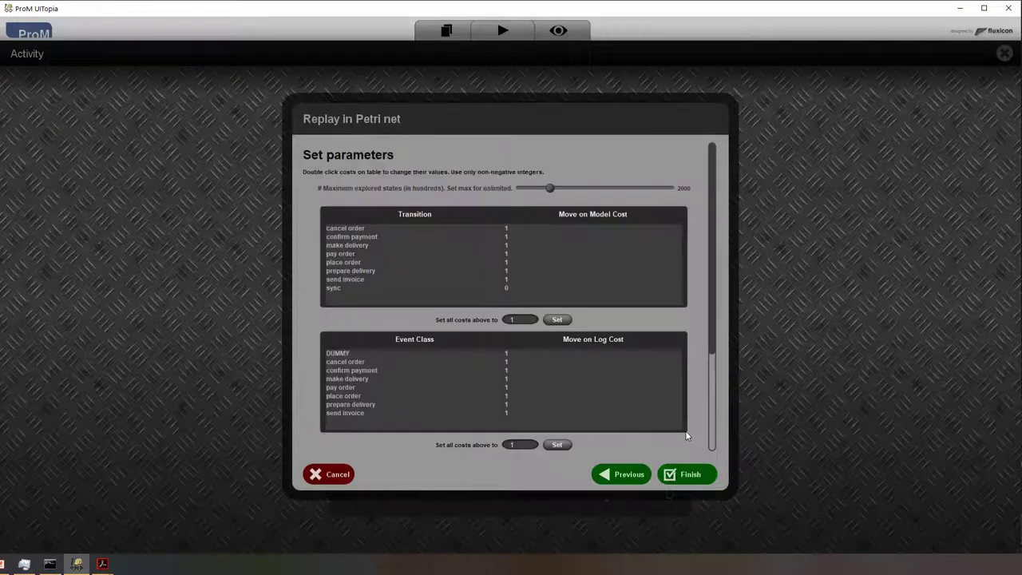
pyautogui.click(692, 478)
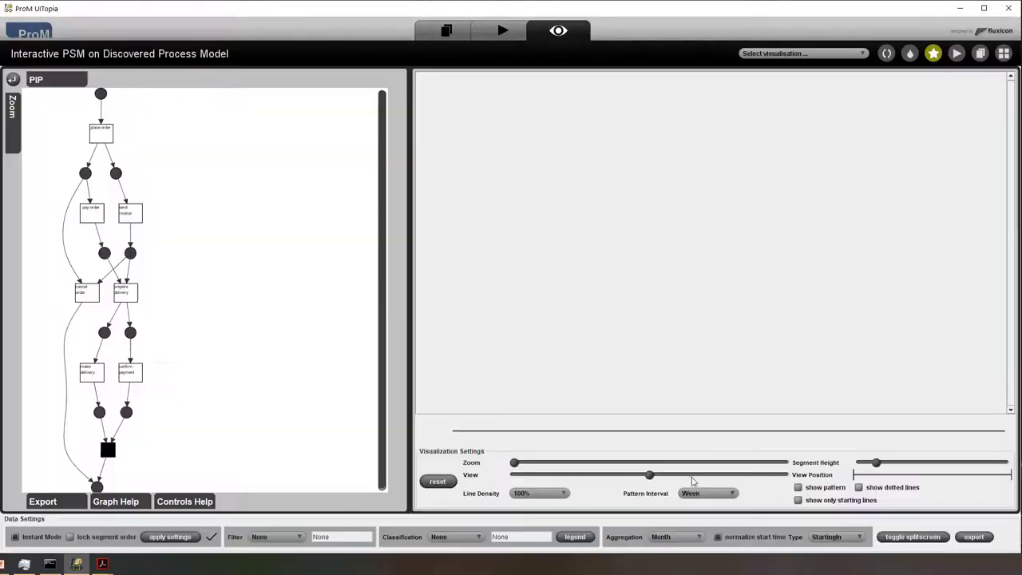
# Show both places after place order as aggregated segments.
pyautogui.click(86, 175)
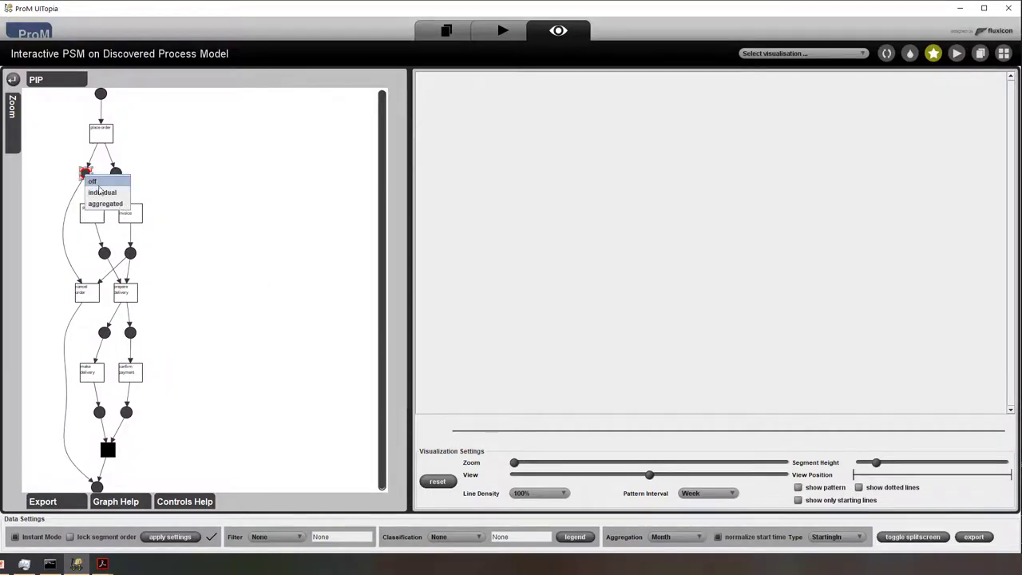
pyautogui.click(107, 204)
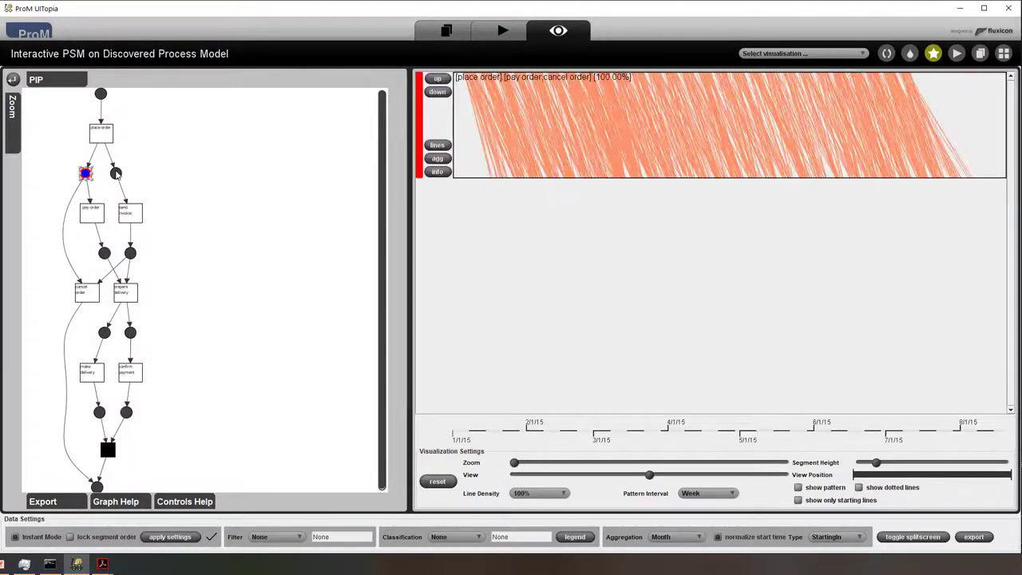
pyautogui.click(116, 174)
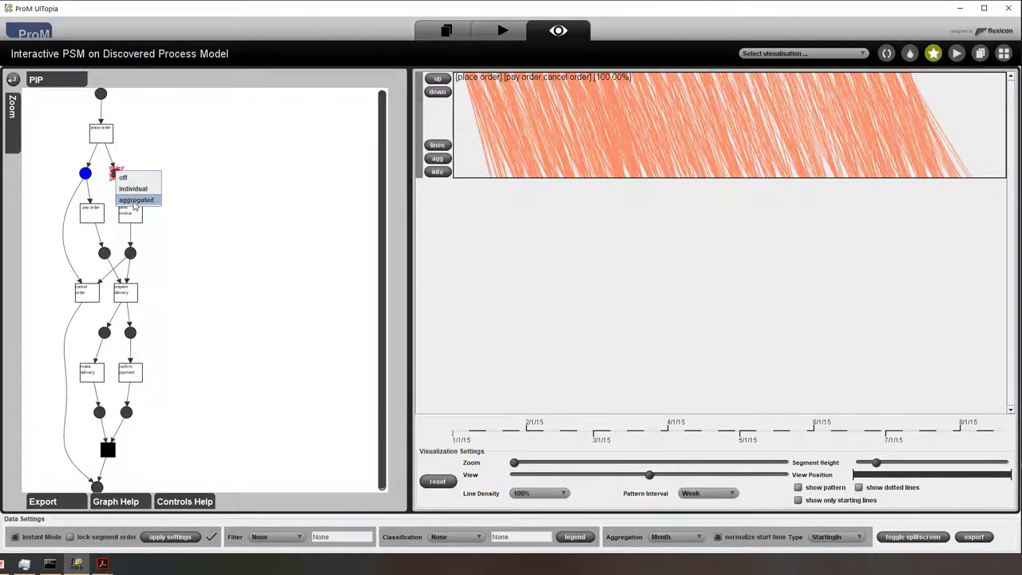
pyautogui.click(134, 198)
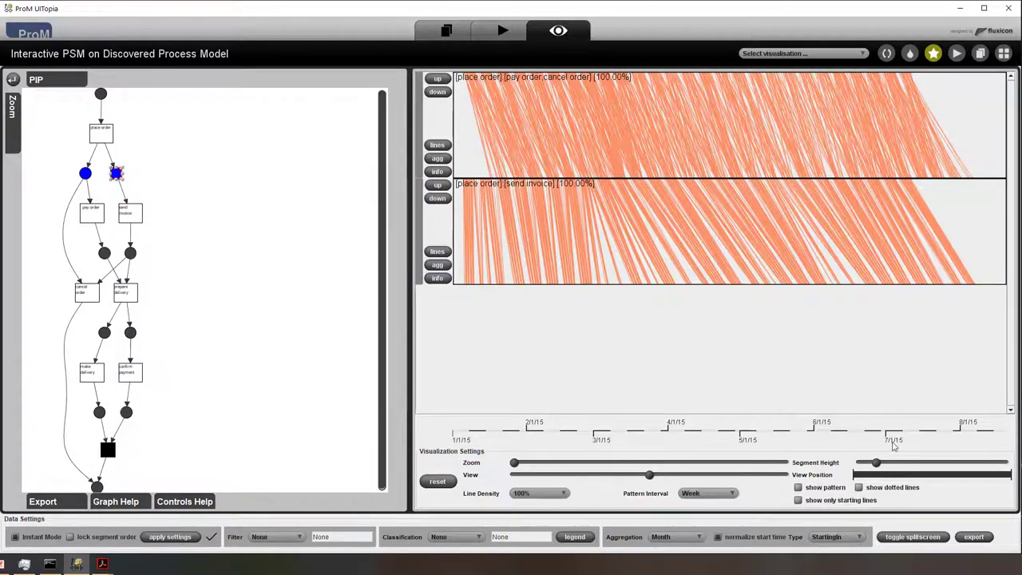
# Adjust row height and timeline zoom, browsing April–May, then return to the full January–August range.
pyautogui.moveTo(878, 465)
pyautogui.mouseDown()
pyautogui.moveTo(902, 463)
pyautogui.moveTo(890, 457)
pyautogui.mouseUp()
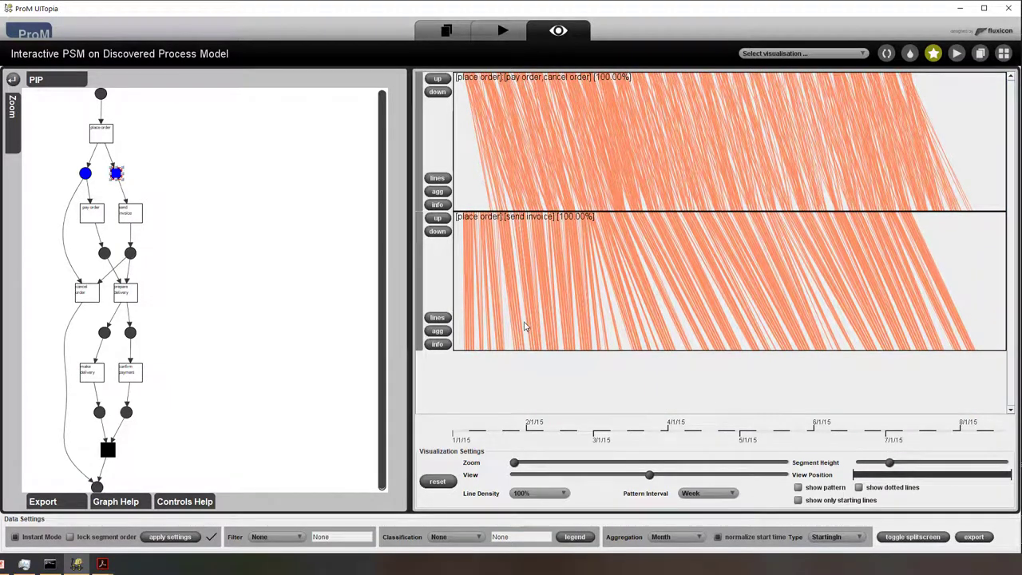
pyautogui.moveTo(520, 466); pyautogui.dragTo(556, 463)
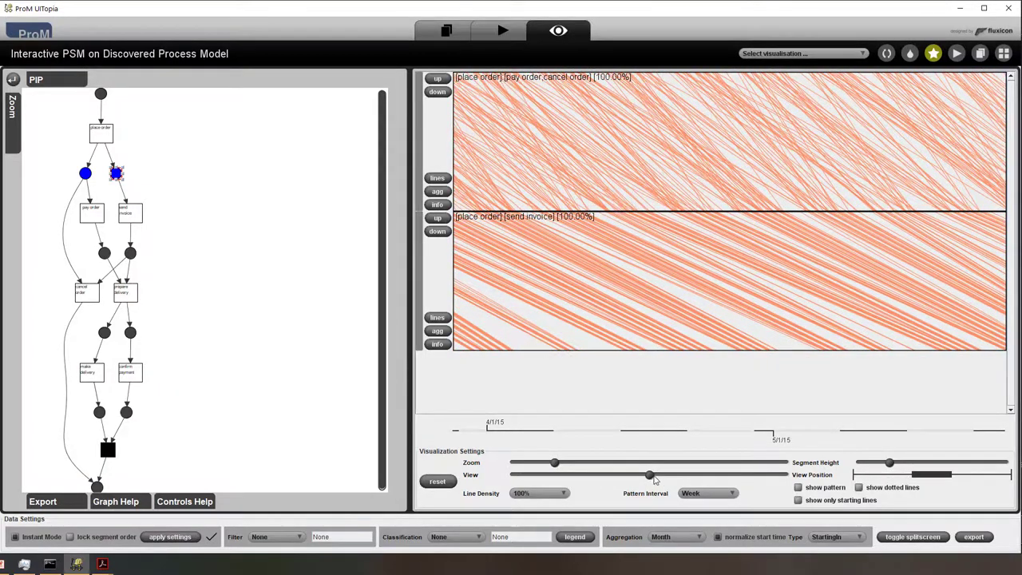
pyautogui.moveTo(649, 475); pyautogui.dragTo(495, 466)
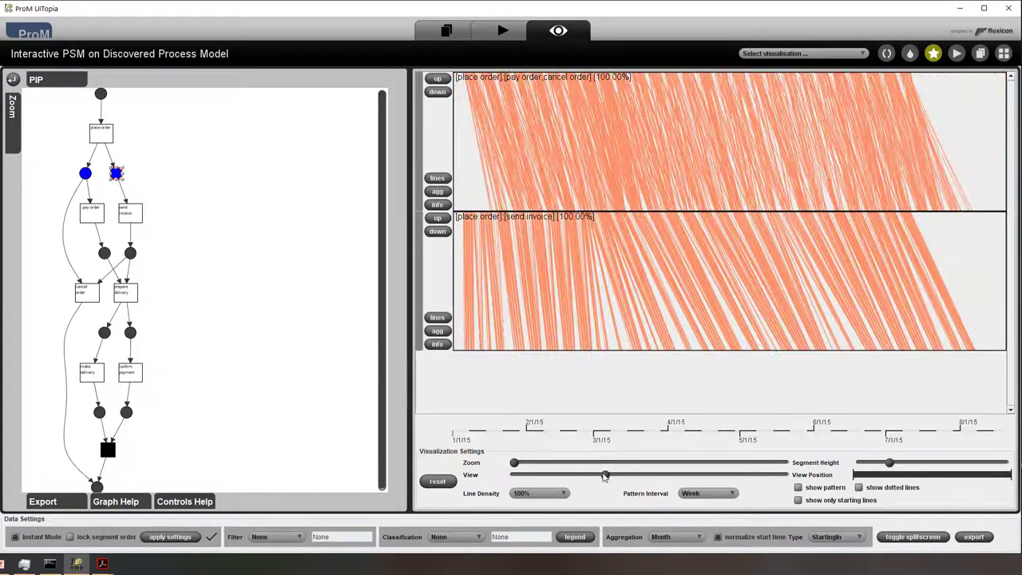
pyautogui.moveTo(607, 476); pyautogui.dragTo(504, 476)
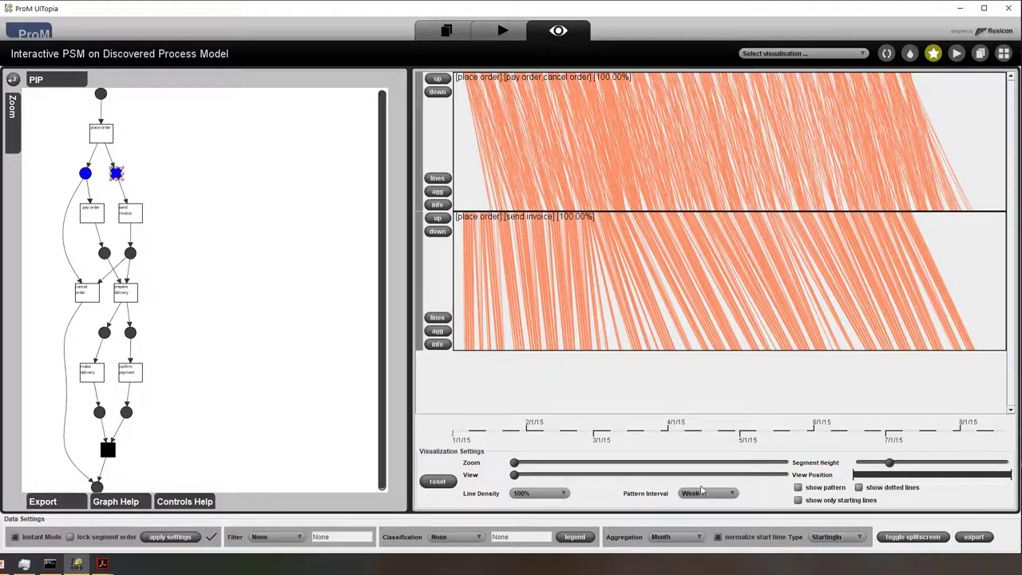
pyautogui.moveTo(891, 465); pyautogui.dragTo(875, 464)
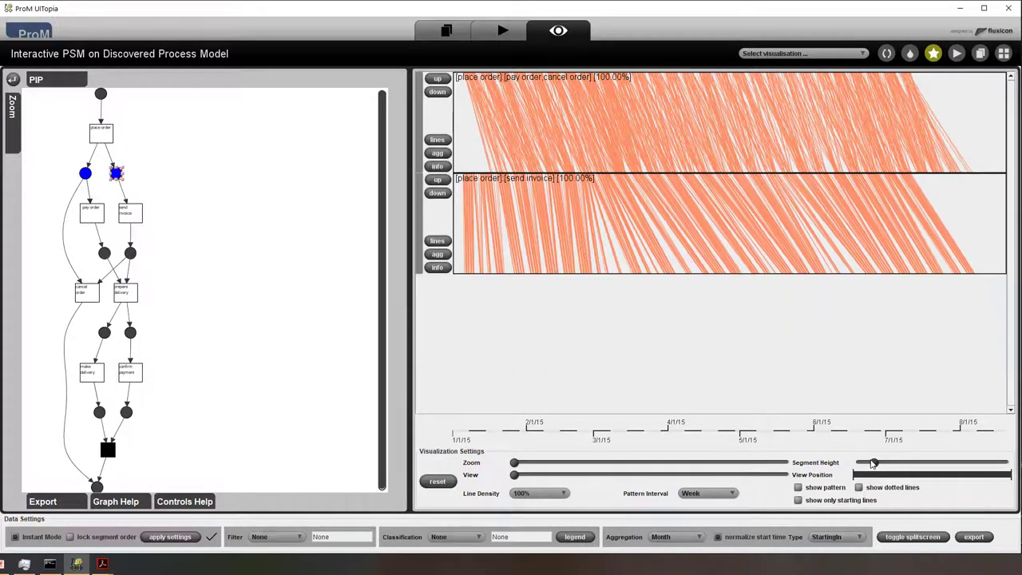
# Set the place before pay order and cancel order to individual, splitting it into two segments.
pyautogui.click(87, 174)
pyautogui.rightClick(88, 176)
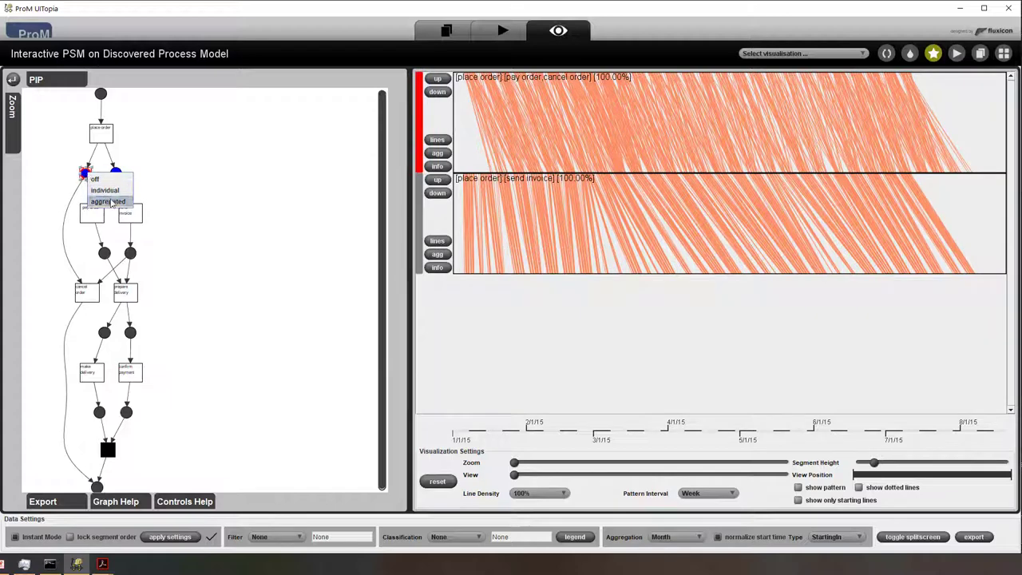
pyautogui.click(105, 190)
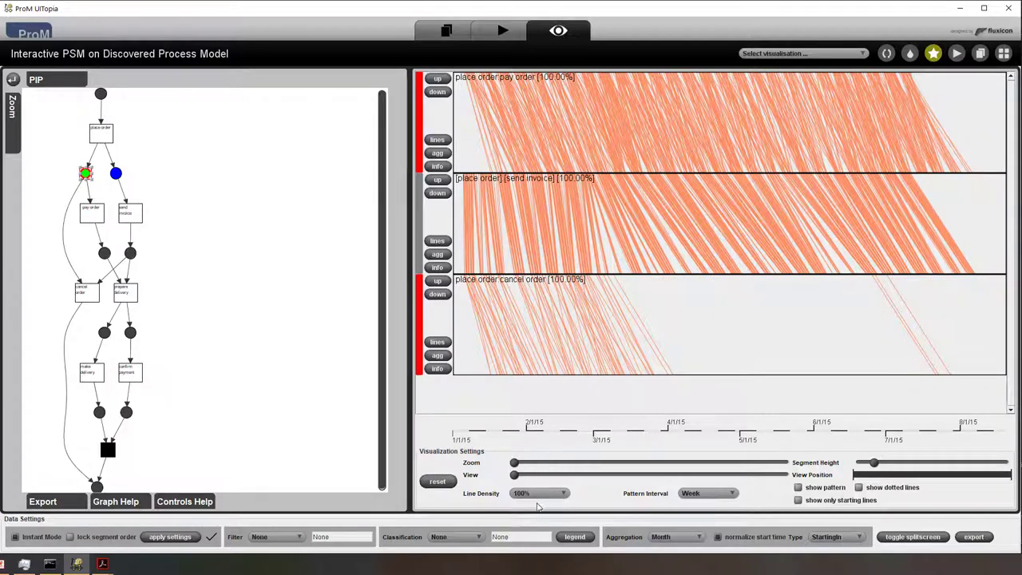
# Try classifying lines by variant percentile, then by duration percentile, both at 50%.
pyautogui.click(477, 538)
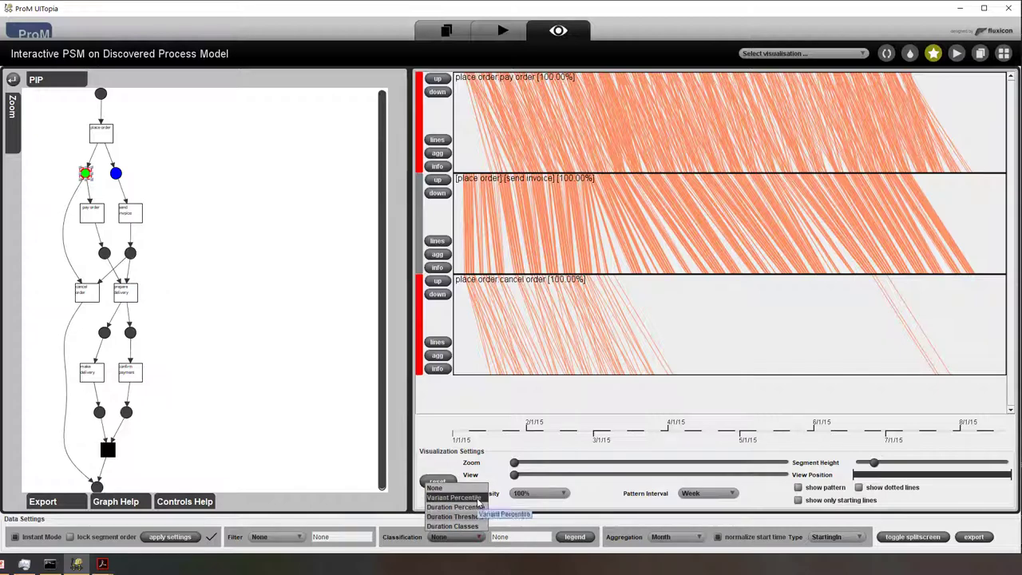
pyautogui.click(454, 497)
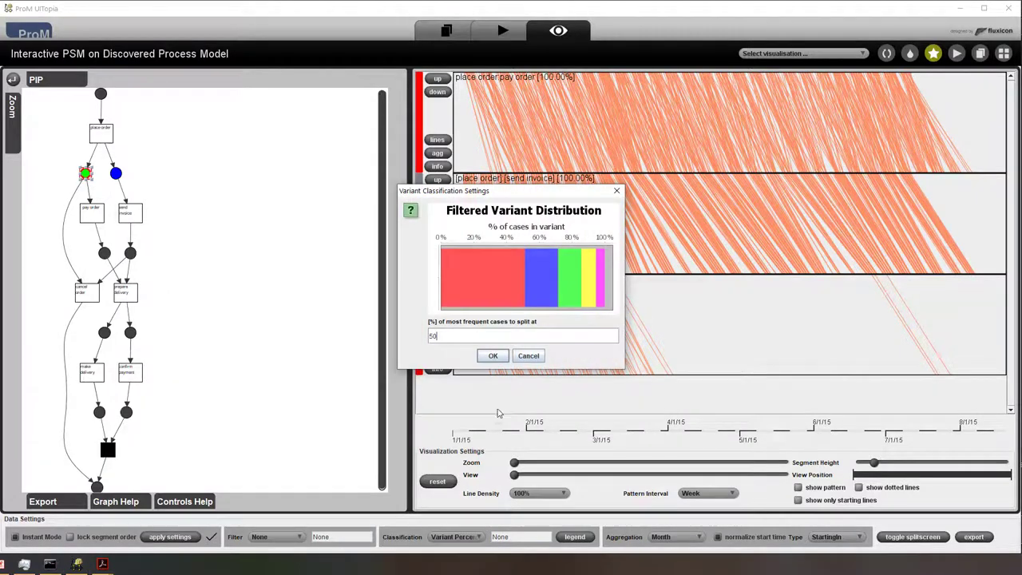
pyautogui.click(500, 355)
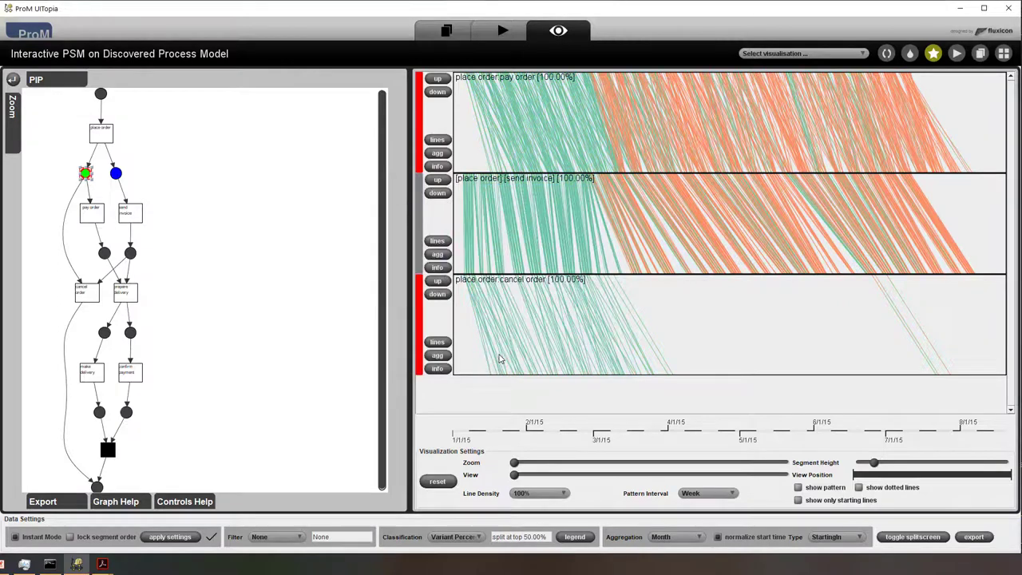
pyautogui.click(470, 538)
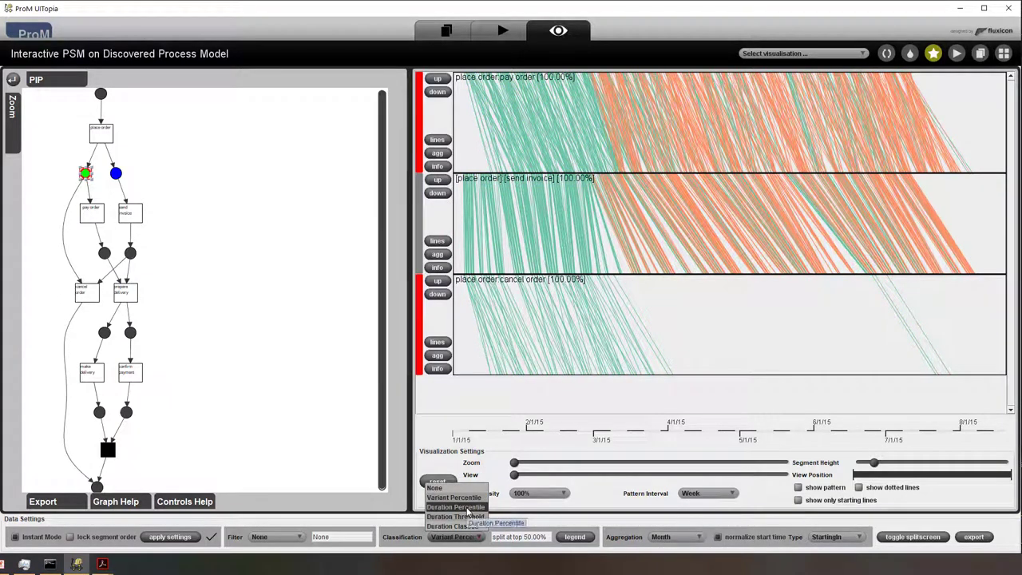
pyautogui.click(477, 510)
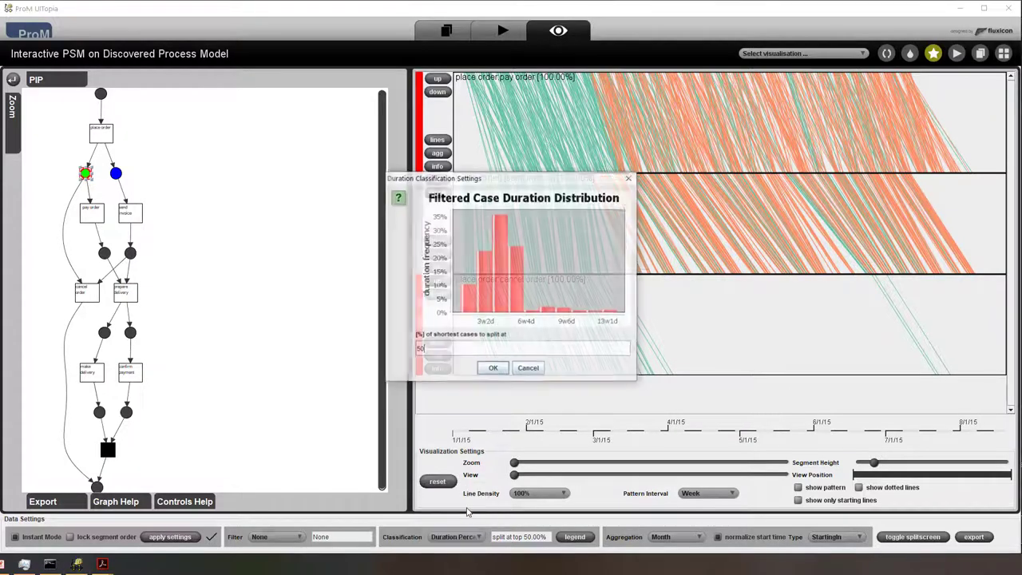
pyautogui.click(495, 369)
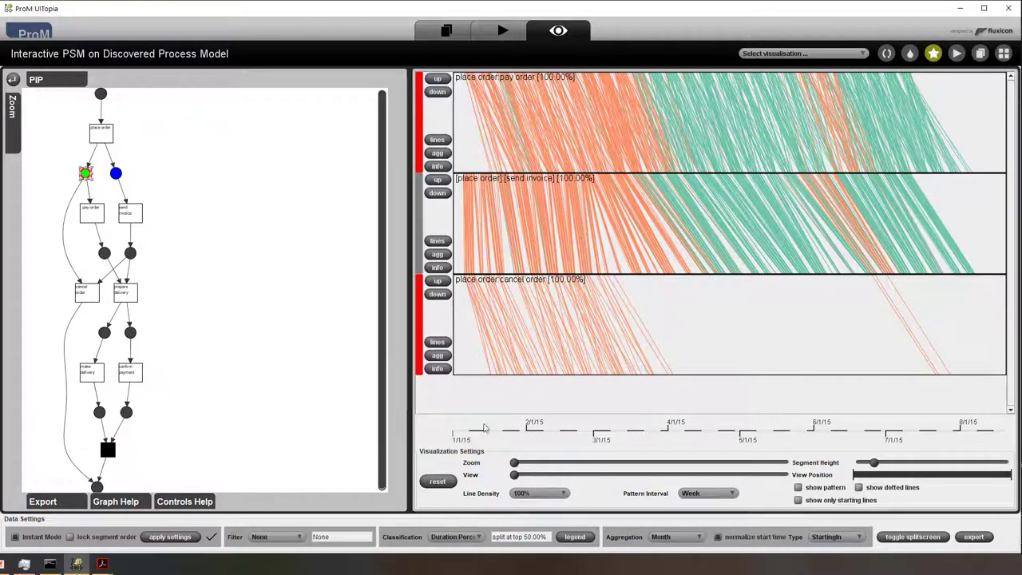
# Classify cases by a 3w duration threshold, then change the threshold to 5w.
pyautogui.click(465, 537)
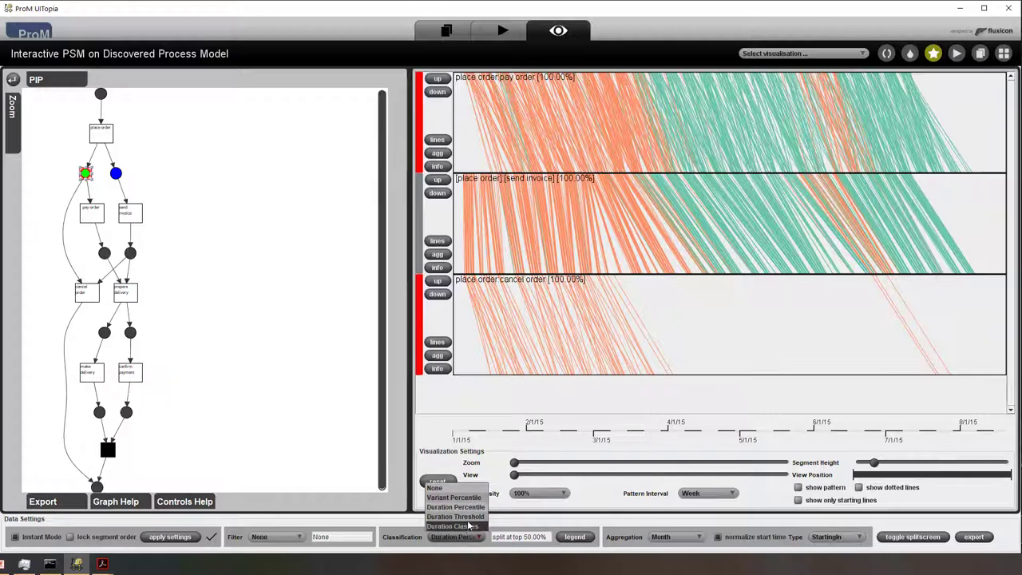
pyautogui.click(455, 516)
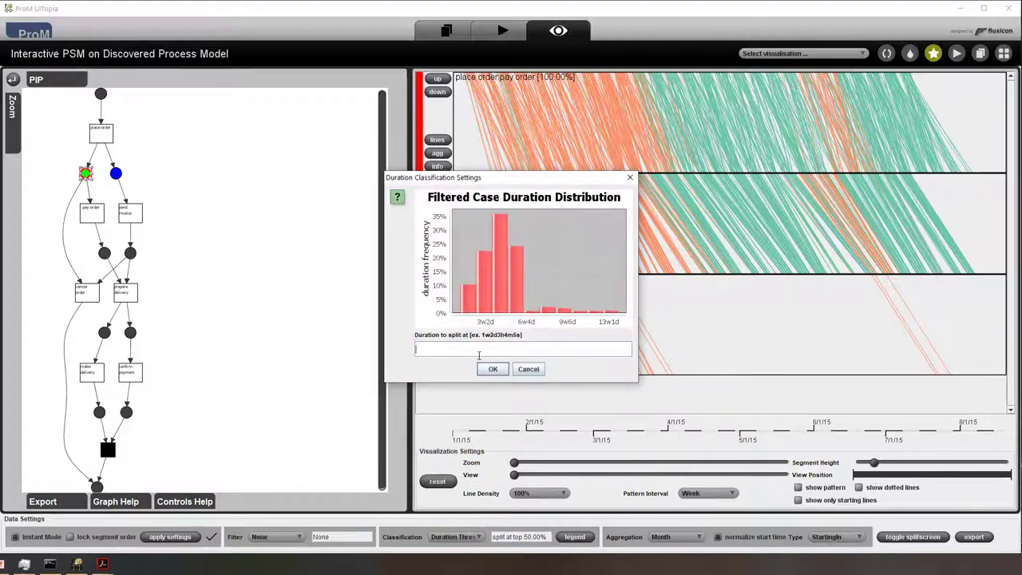
pyautogui.write('3w')
pyautogui.click(493, 372)
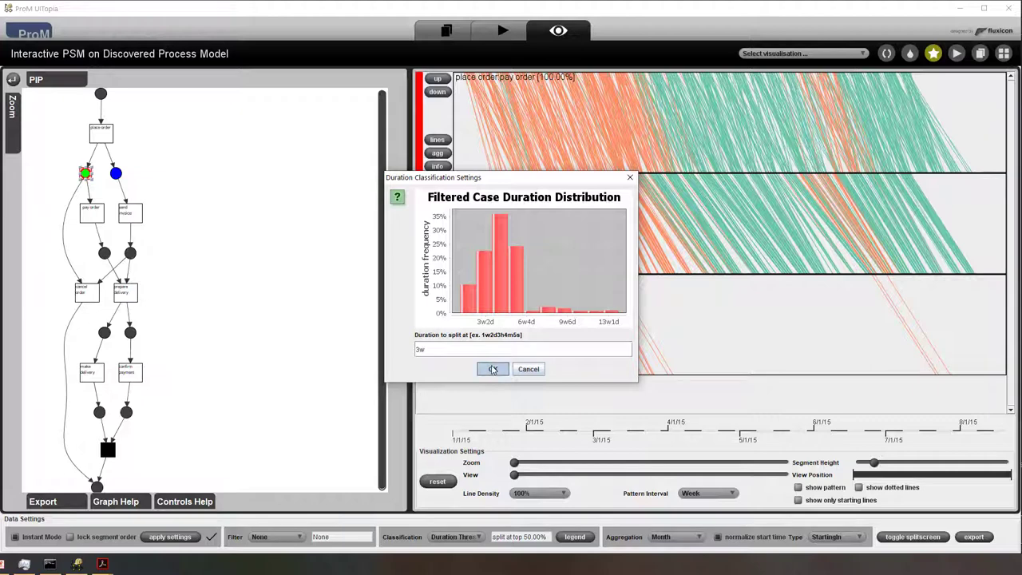
pyautogui.click(476, 539)
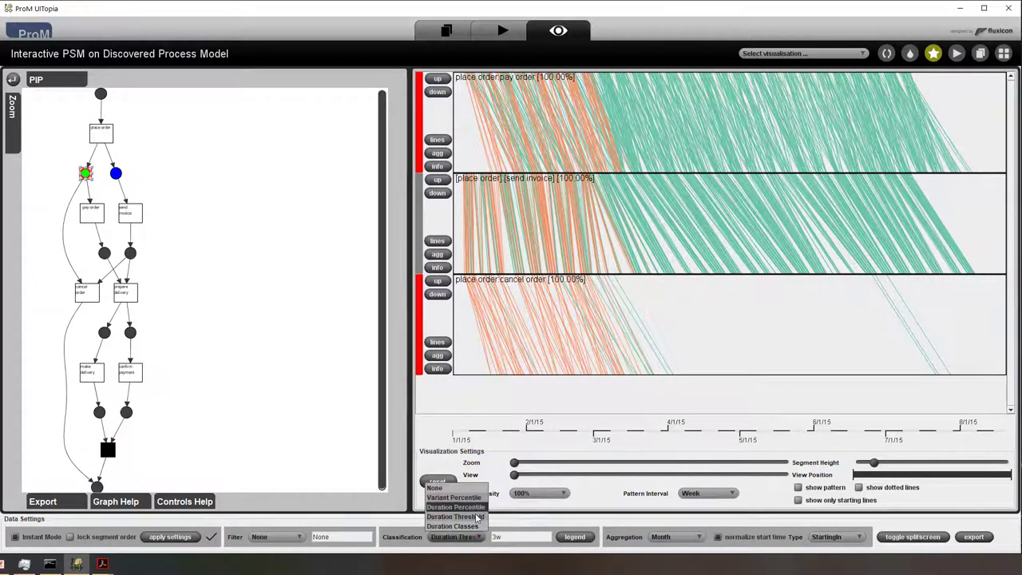
pyautogui.click(474, 517)
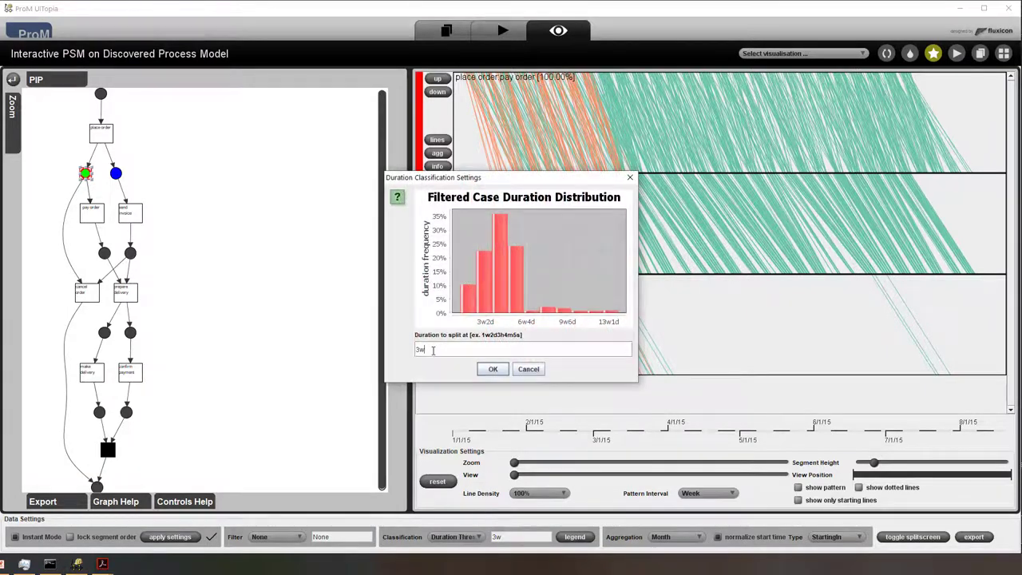
pyautogui.moveTo(433, 350); pyautogui.dragTo(403, 354)
pyautogui.write('5w')
pyautogui.click(493, 369)
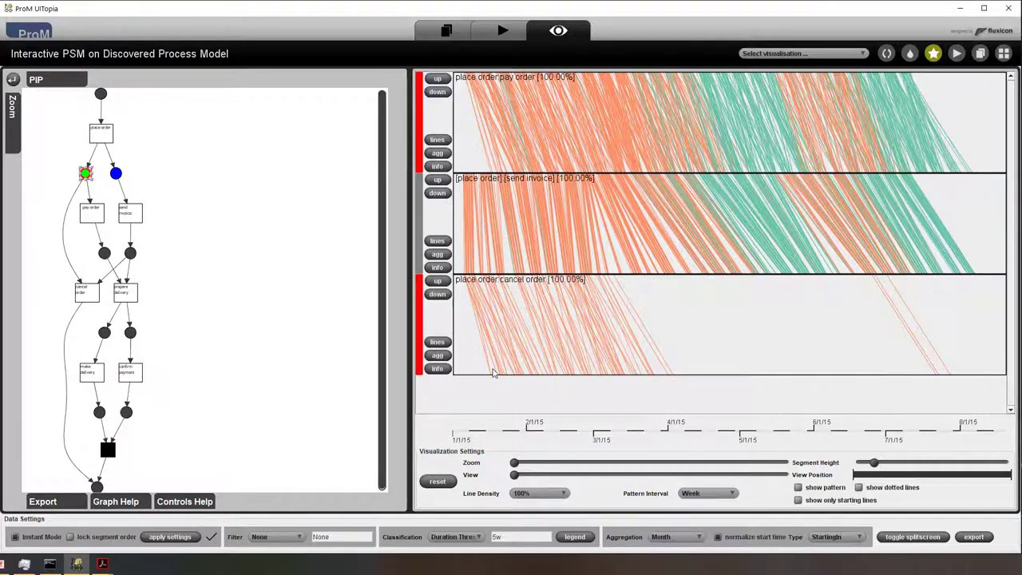
# Switch the classification to Duration Classes with 4 classes.
pyautogui.click(478, 537)
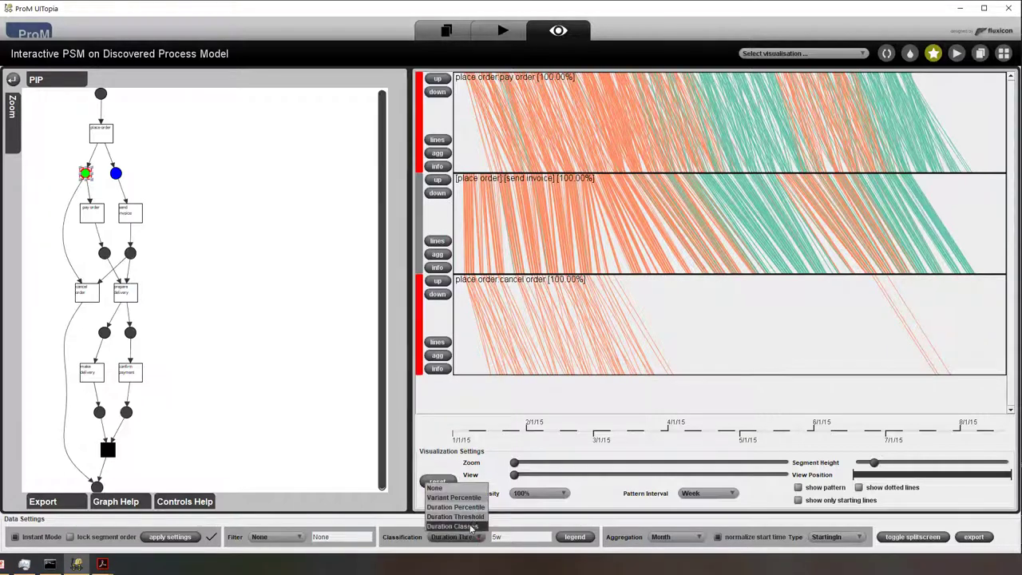
pyautogui.click(472, 527)
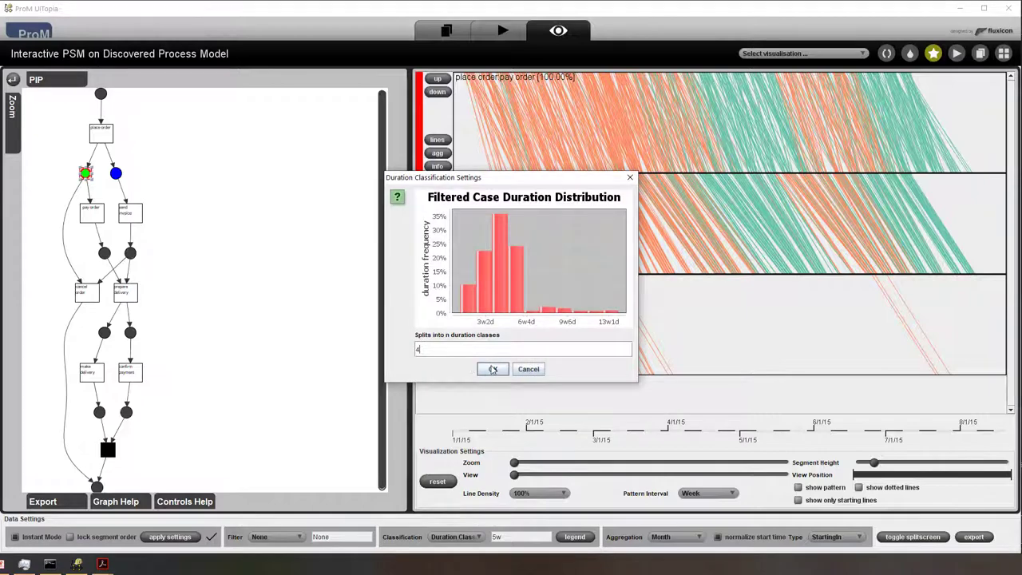
pyautogui.click(492, 369)
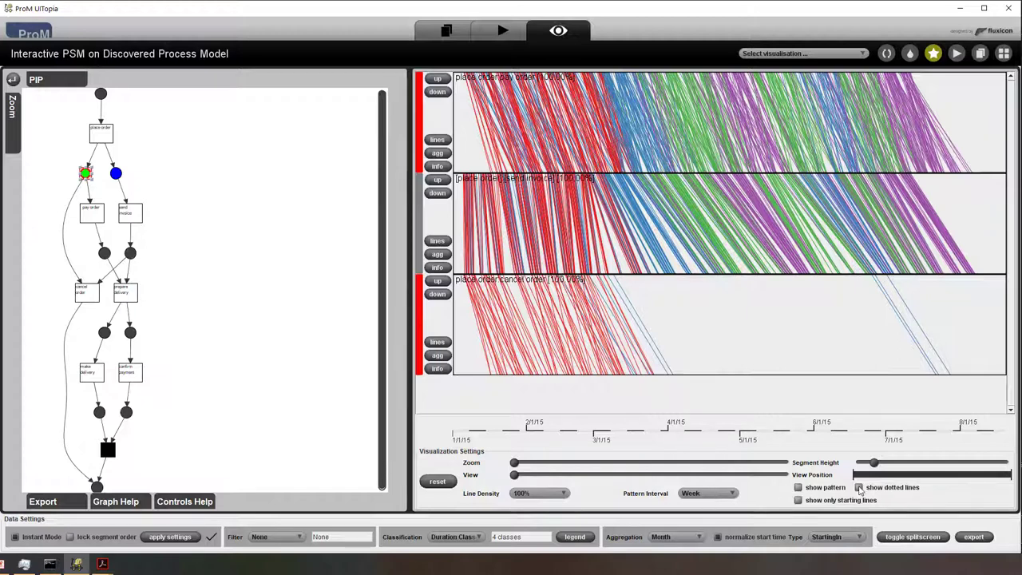
# Show pattern bands at a Day interval while zooming into the early months.
pyautogui.click(798, 488)
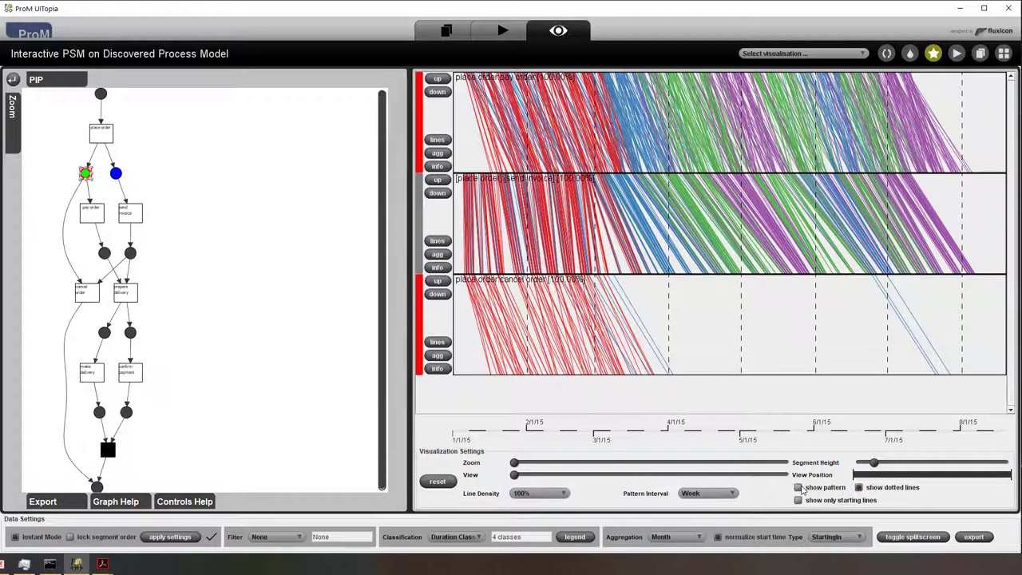
pyautogui.click(730, 495)
pyautogui.click(719, 517)
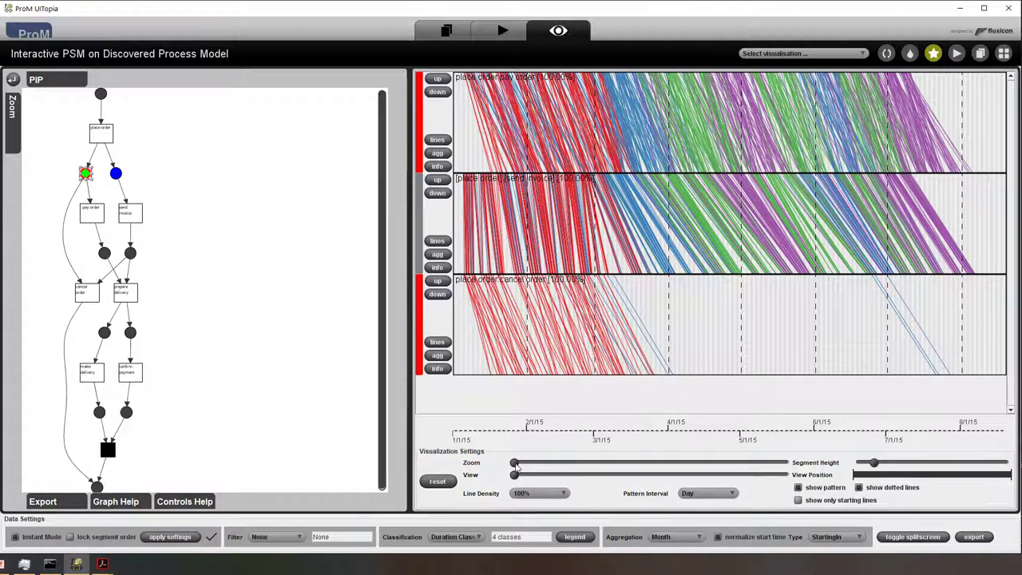
pyautogui.moveTo(515, 464); pyautogui.dragTo(550, 462)
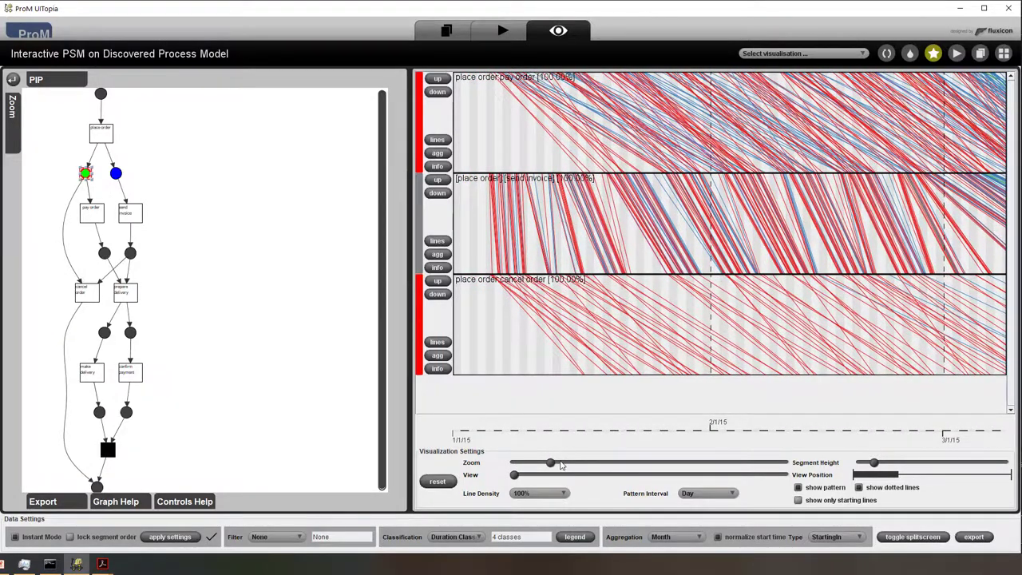
pyautogui.moveTo(561, 465); pyautogui.dragTo(573, 464)
# Change the pattern interval to Hour, then back to Week.
pyautogui.click(718, 496)
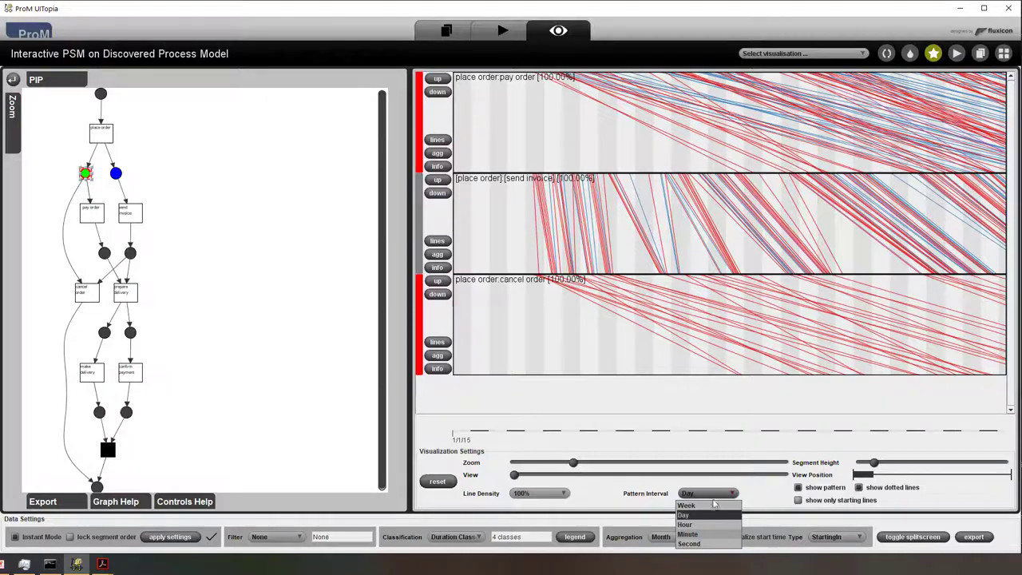
pyautogui.click(711, 527)
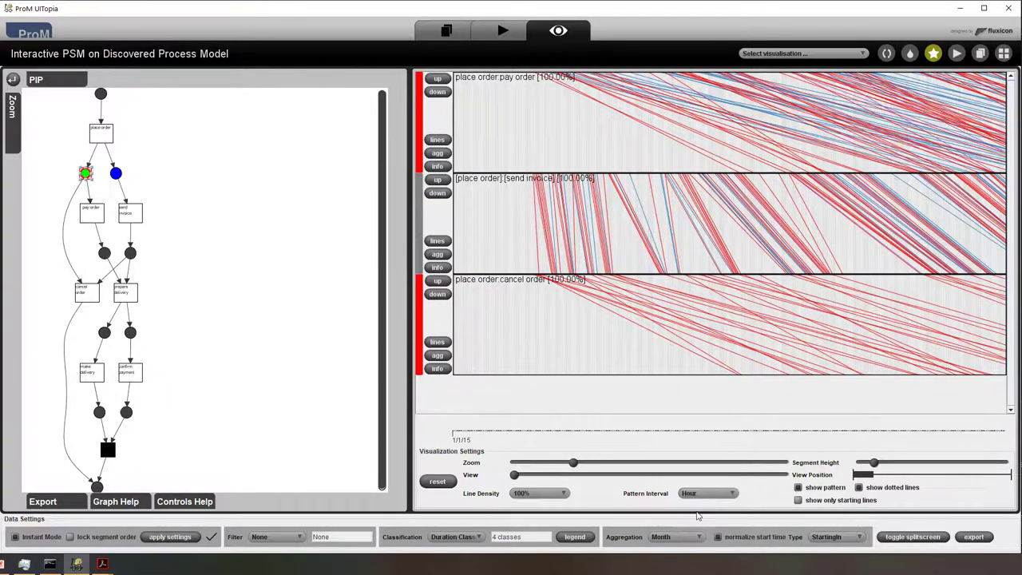
pyautogui.moveTo(573, 464); pyautogui.dragTo(515, 465)
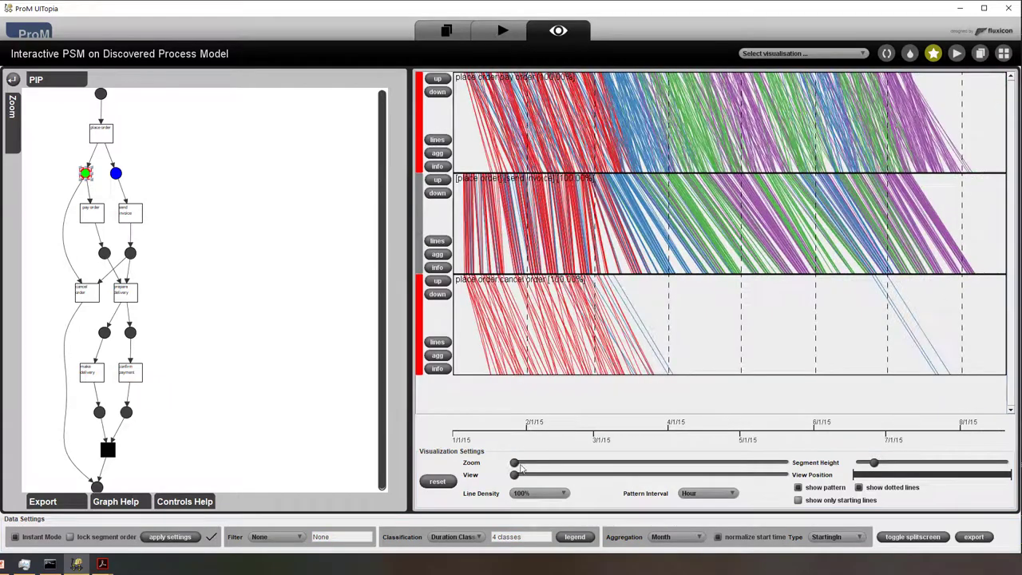
pyautogui.click(695, 496)
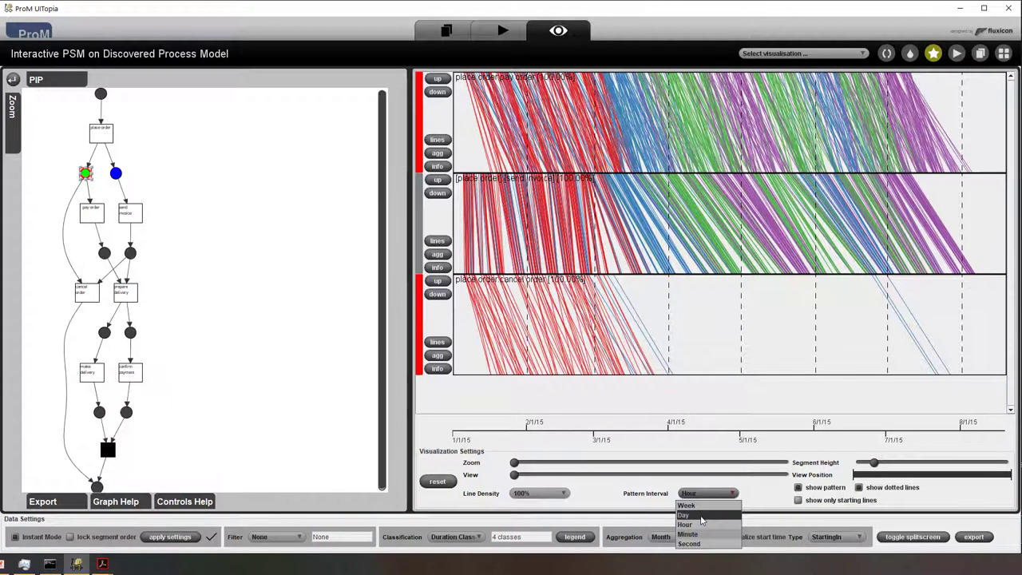
pyautogui.click(696, 505)
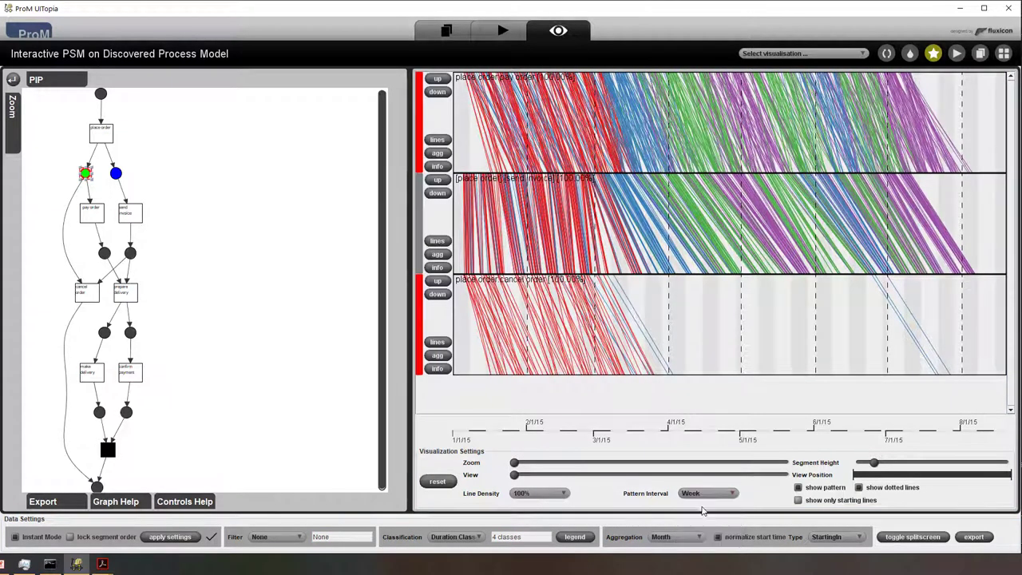
# Hide the pattern bands and keep aggregation on Month.
pyautogui.click(799, 488)
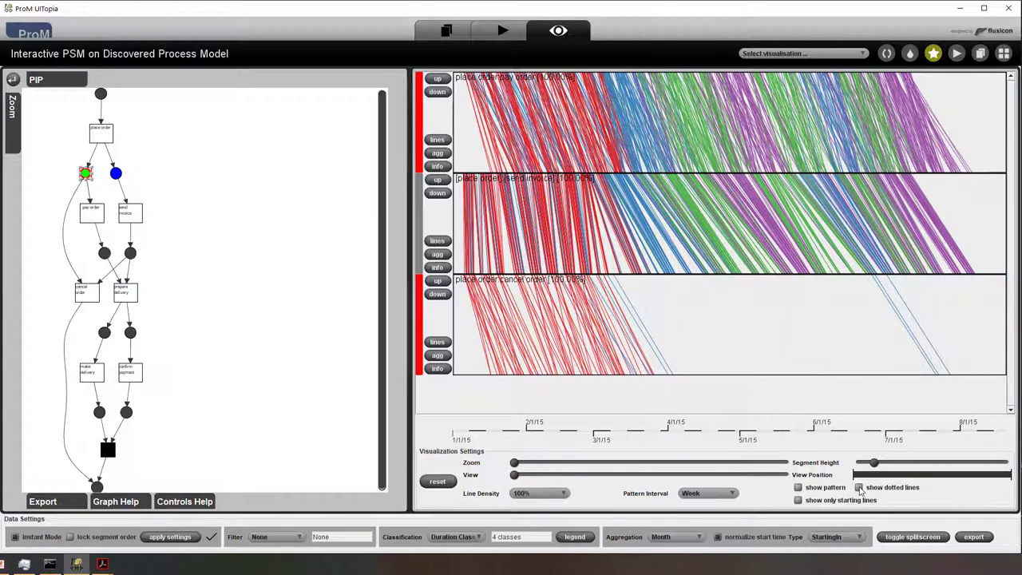
pyautogui.click(673, 539)
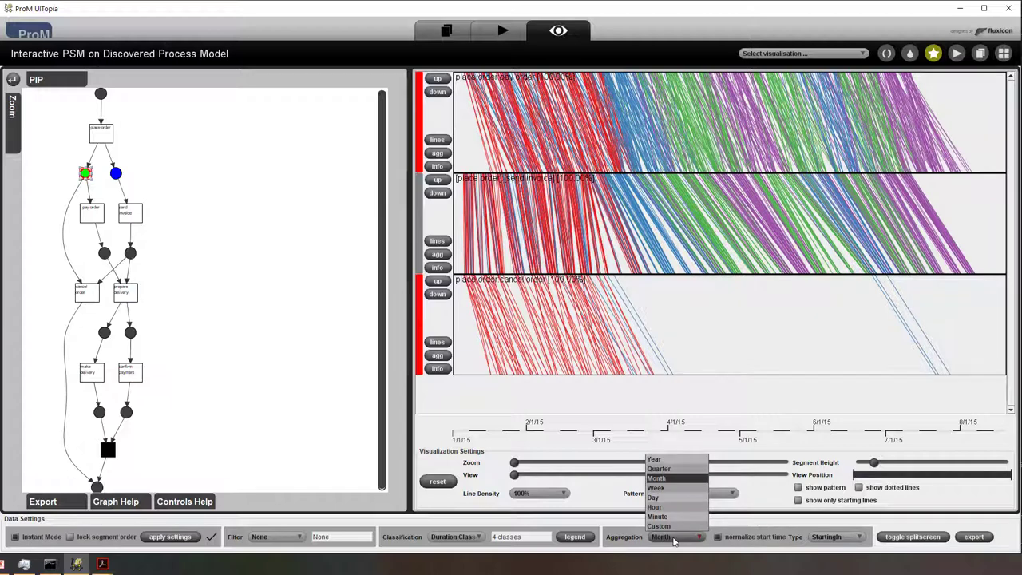
pyautogui.click(673, 538)
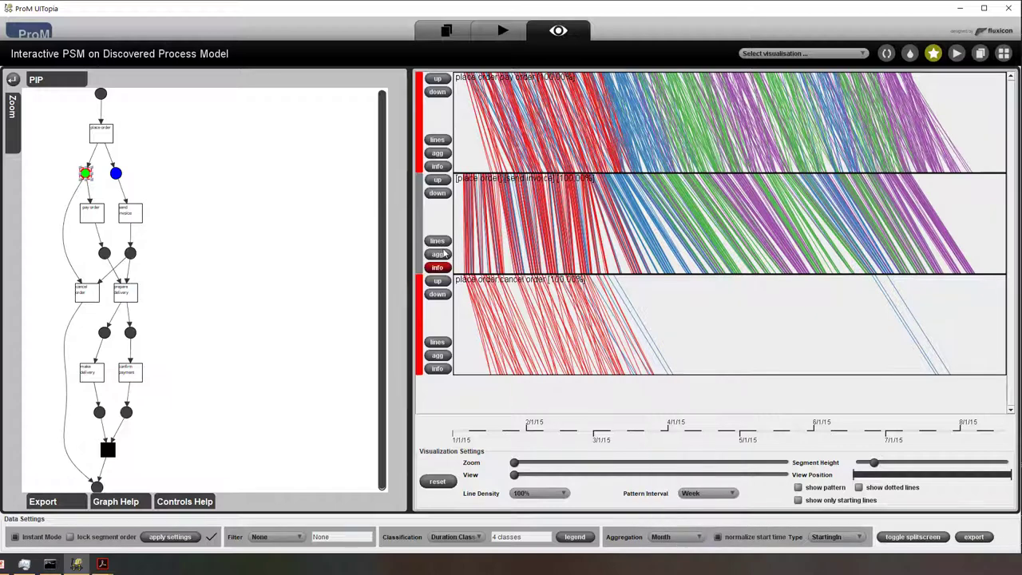
# Show the pay order, send invoice and cancel order segments as aggregated bars.
pyautogui.click(437, 153)
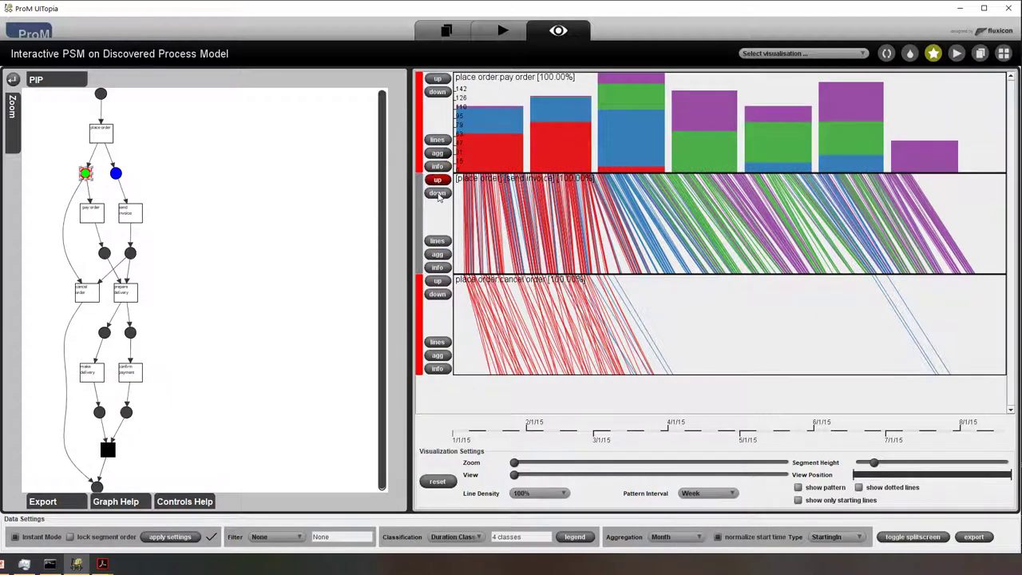
pyautogui.click(437, 254)
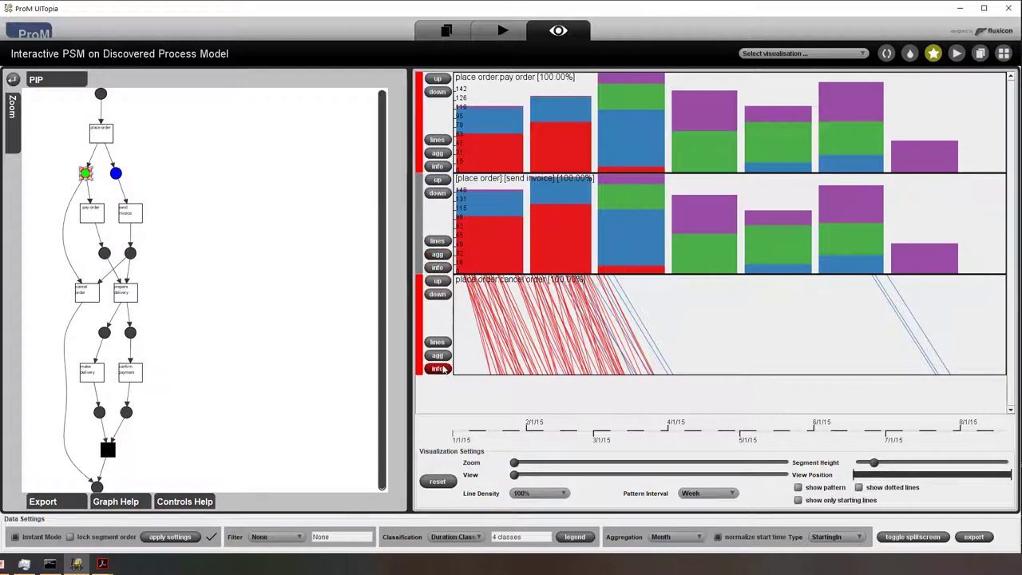
pyautogui.click(438, 356)
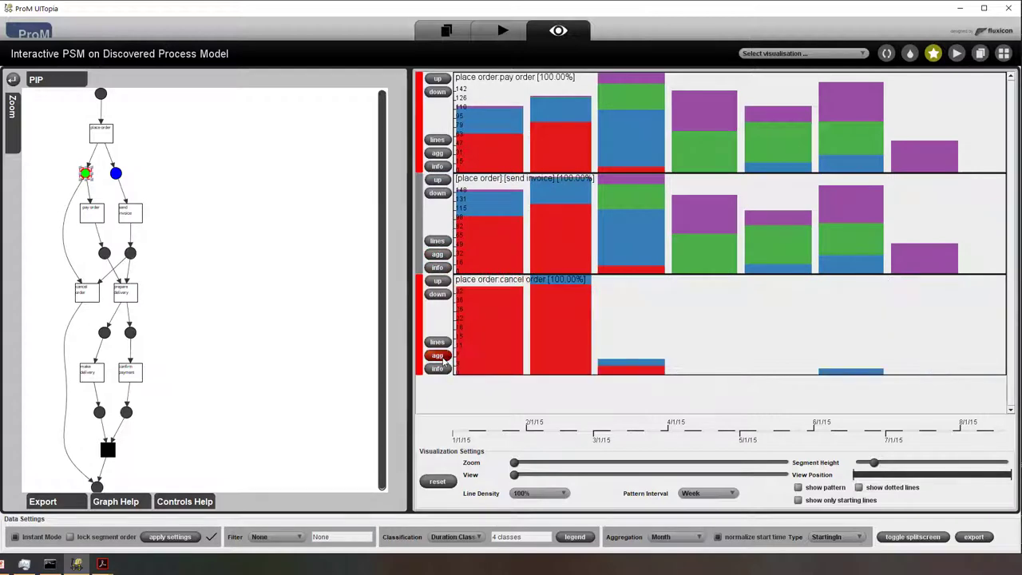
# Try Week and Day bar aggregation, then settle on Month.
pyautogui.click(699, 540)
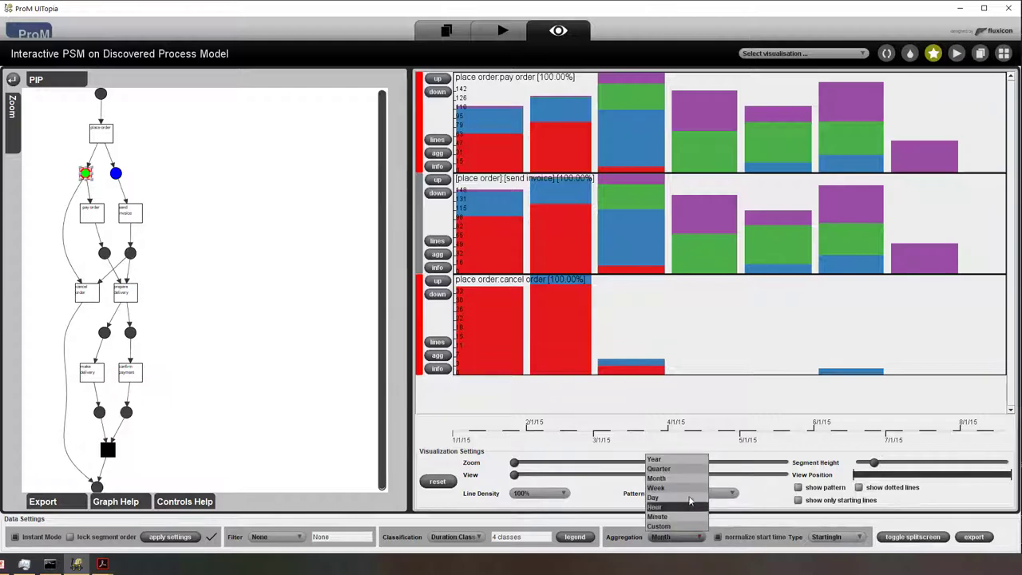
pyautogui.click(656, 488)
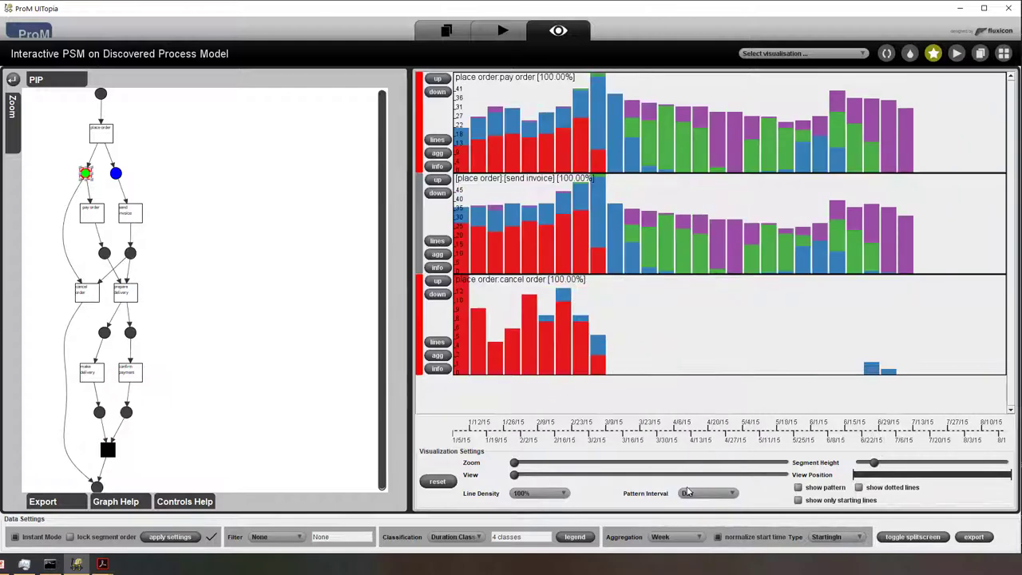
pyautogui.moveTo(516, 463)
pyautogui.mouseDown()
pyautogui.moveTo(553, 464)
pyautogui.moveTo(498, 465)
pyautogui.mouseUp()
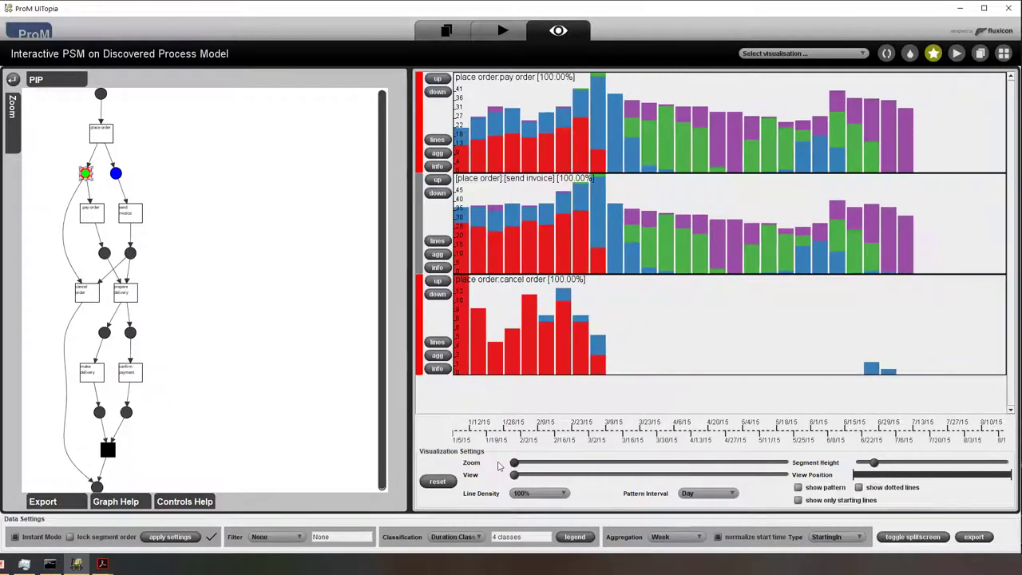
pyautogui.click(689, 537)
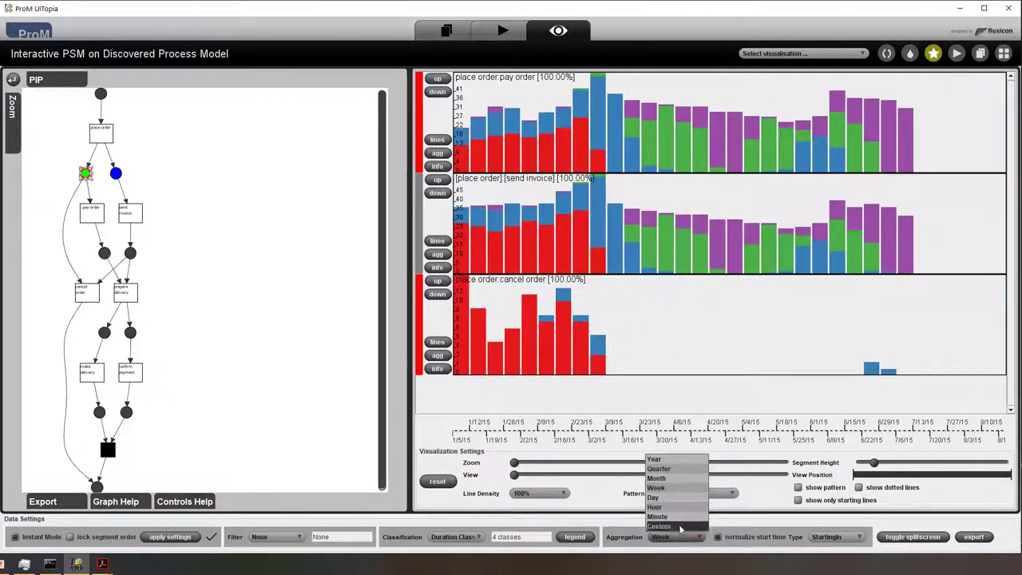
pyautogui.click(663, 497)
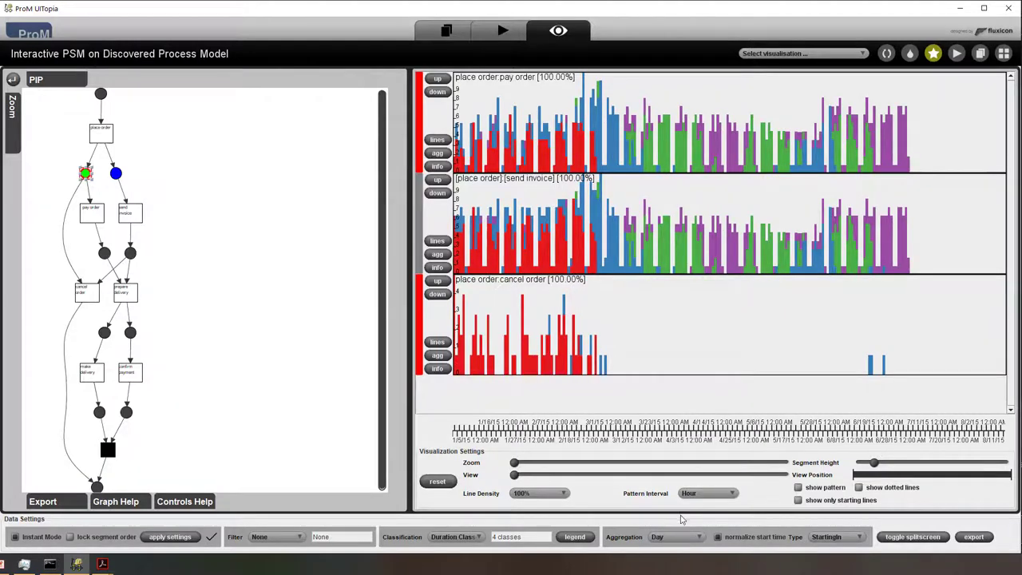
pyautogui.click(684, 537)
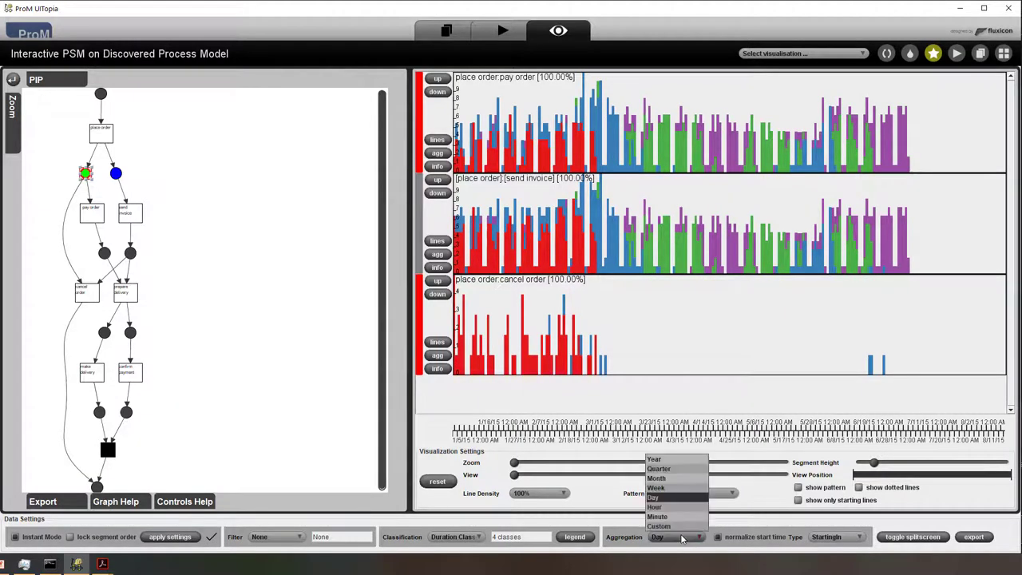
pyautogui.click(677, 479)
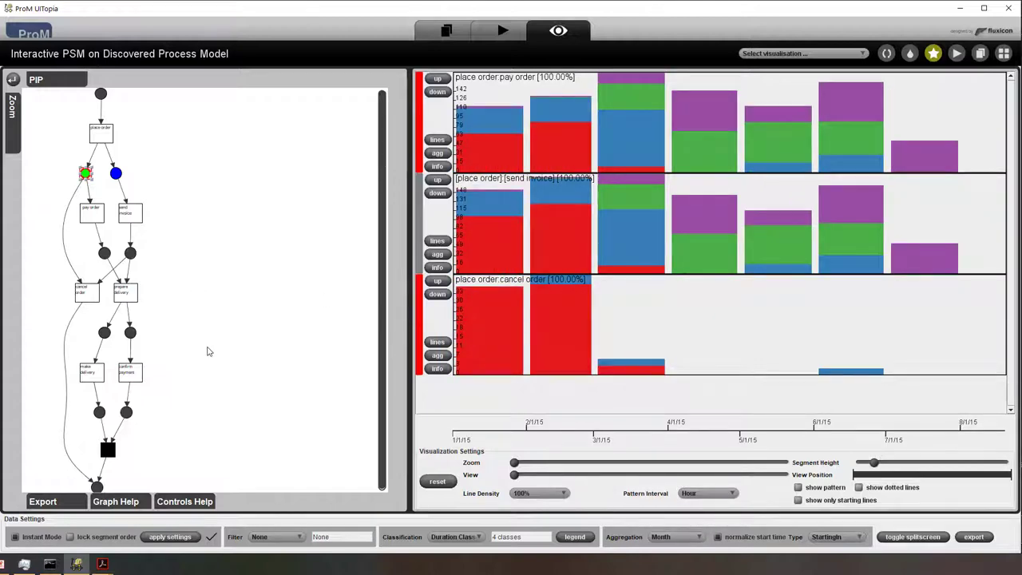
# Enlarge the process model graph and reset all displayed segments.
pyautogui.moveTo(8, 121)
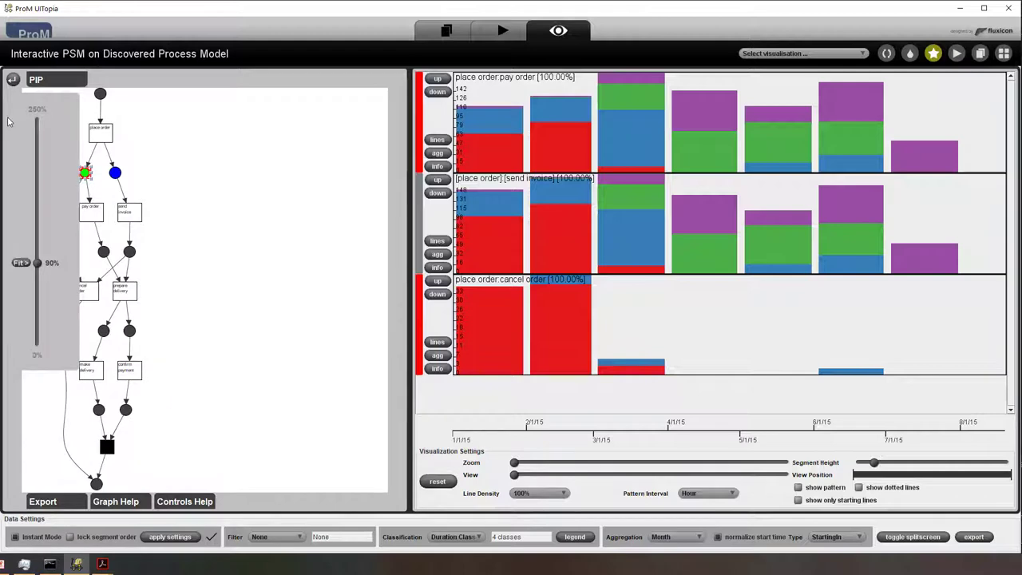
pyautogui.moveTo(37, 263); pyautogui.dragTo(37, 203)
pyautogui.rightClick(286, 153)
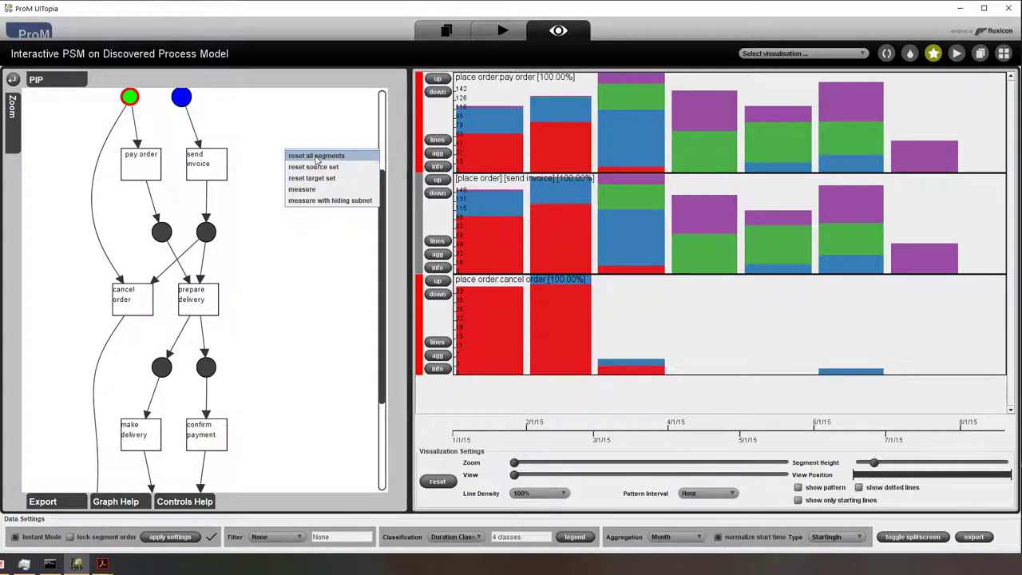
pyautogui.click(317, 157)
# Show individual lines for prepare delivery→make delivery and prepare delivery→confirm payment.
pyautogui.scroll(-3, 366, 262)
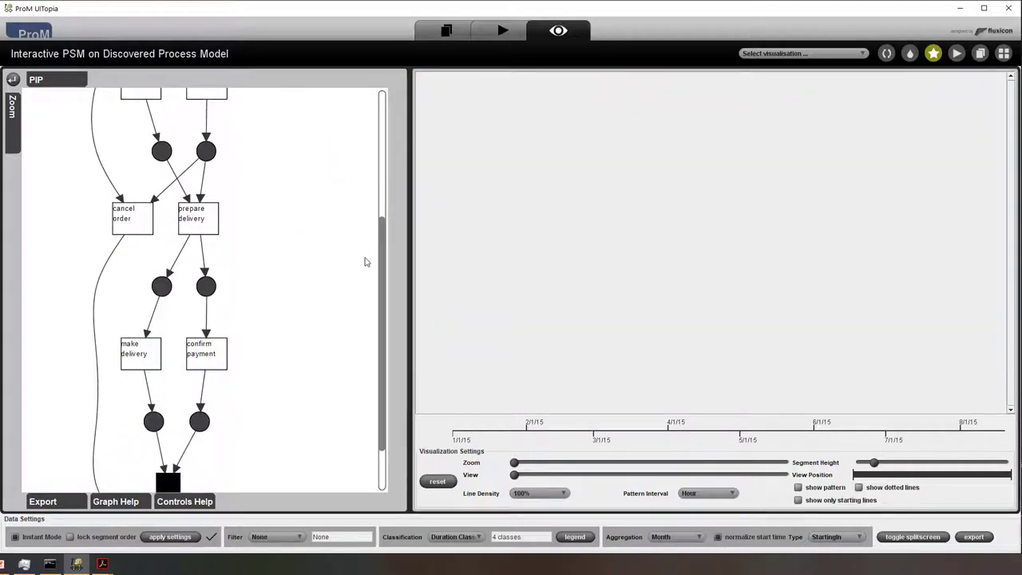
pyautogui.click(162, 278)
pyautogui.rightClick(164, 279)
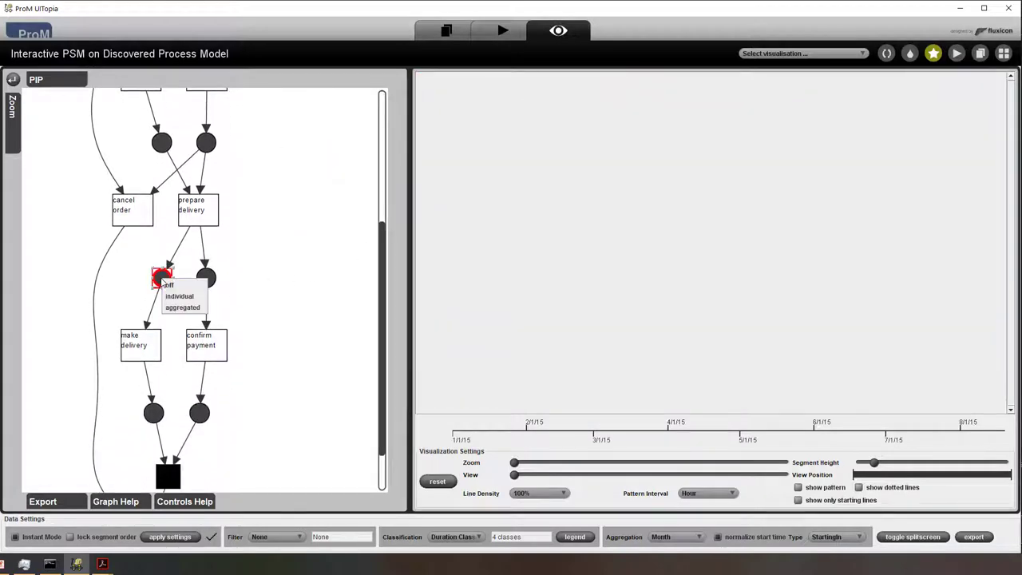
pyautogui.click(179, 296)
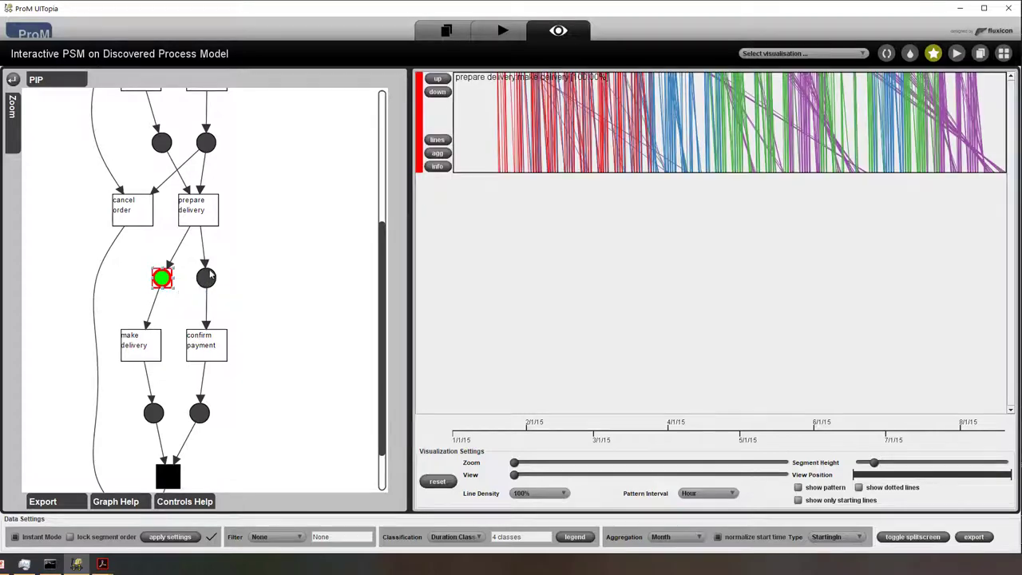
pyautogui.click(207, 278)
pyautogui.rightClick(209, 279)
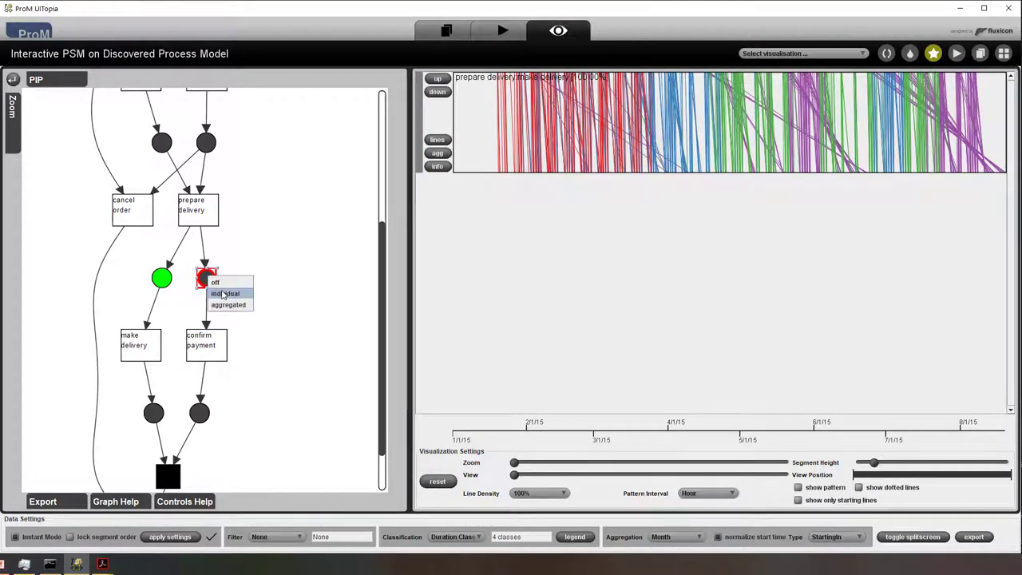
pyautogui.click(223, 295)
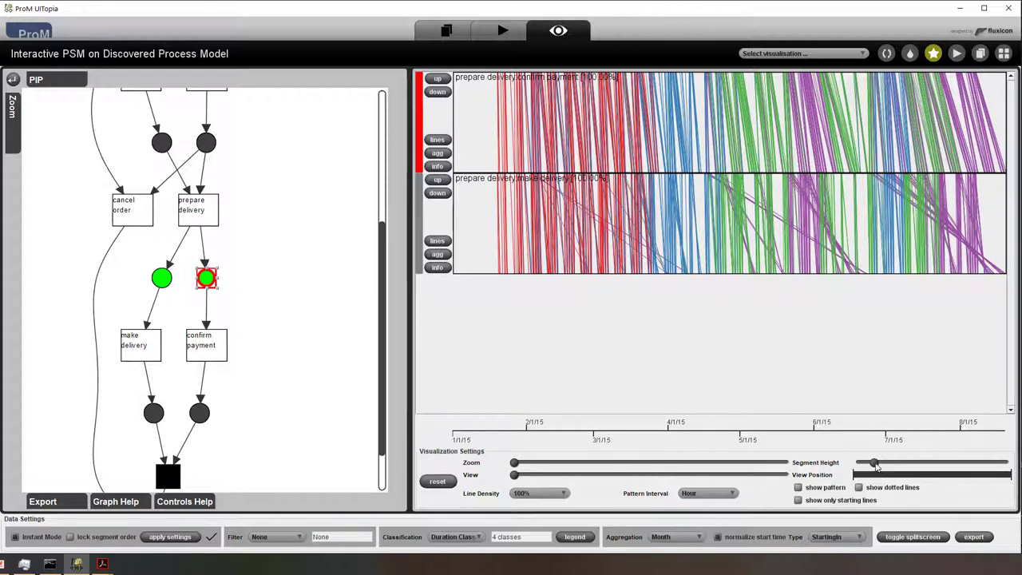
# Make the rows taller, zoom the timeline and return to January, and shrink the model to about 105%.
pyautogui.moveTo(875, 464); pyautogui.dragTo(902, 463)
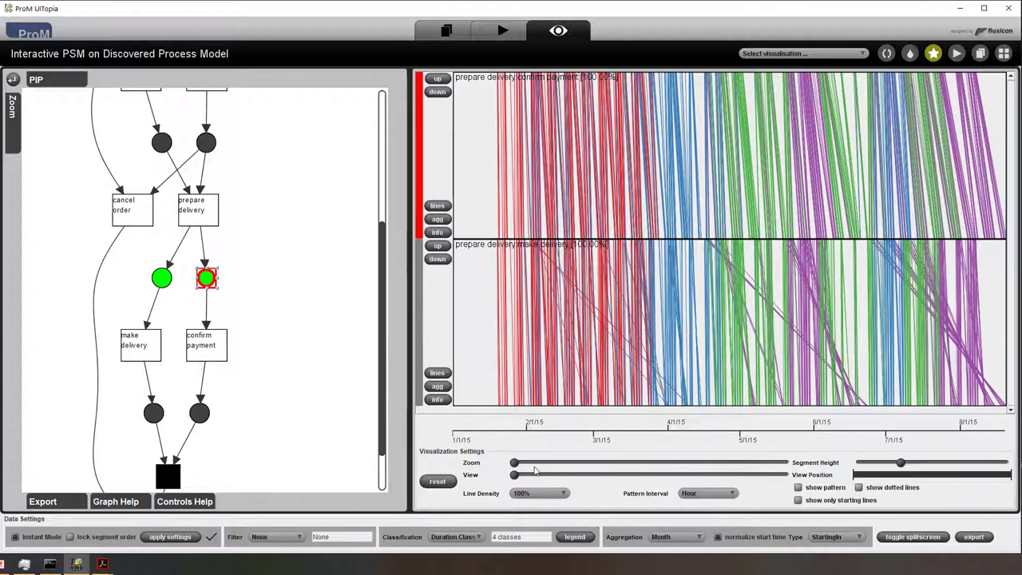
pyautogui.moveTo(515, 464); pyautogui.dragTo(725, 470)
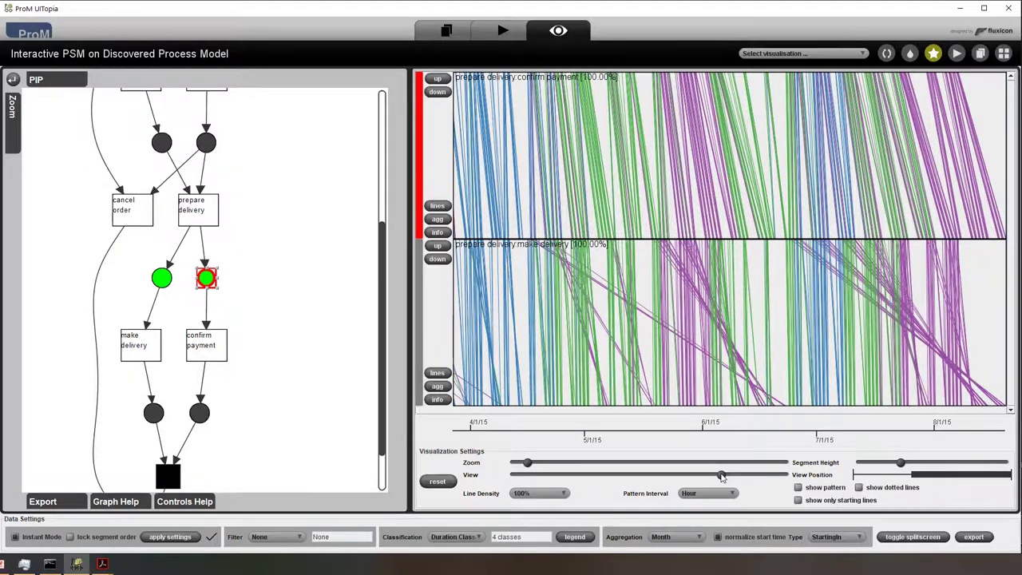
pyautogui.moveTo(721, 476); pyautogui.dragTo(505, 468)
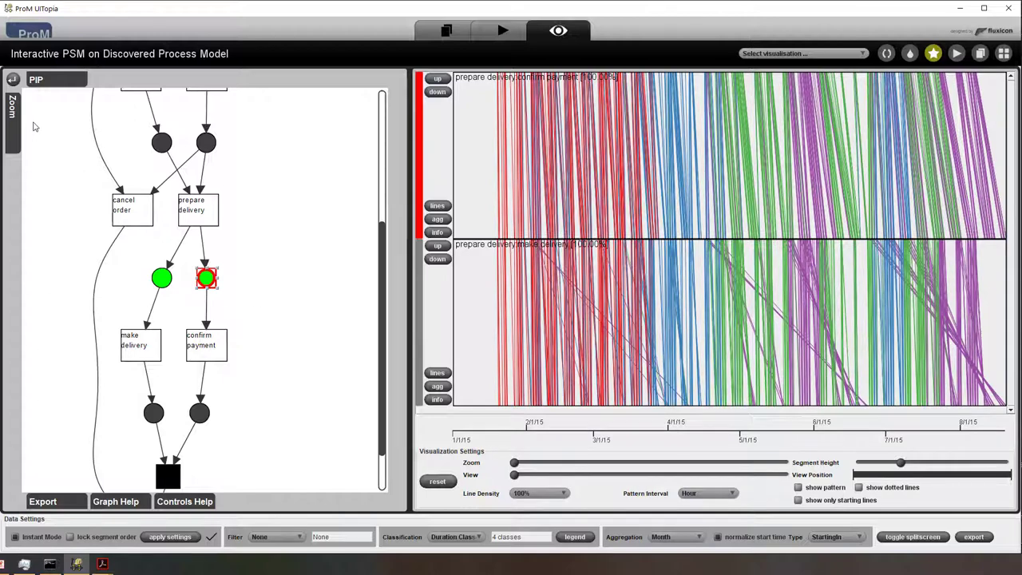
pyautogui.moveTo(16, 150)
pyautogui.moveTo(37, 206); pyautogui.dragTo(35, 260)
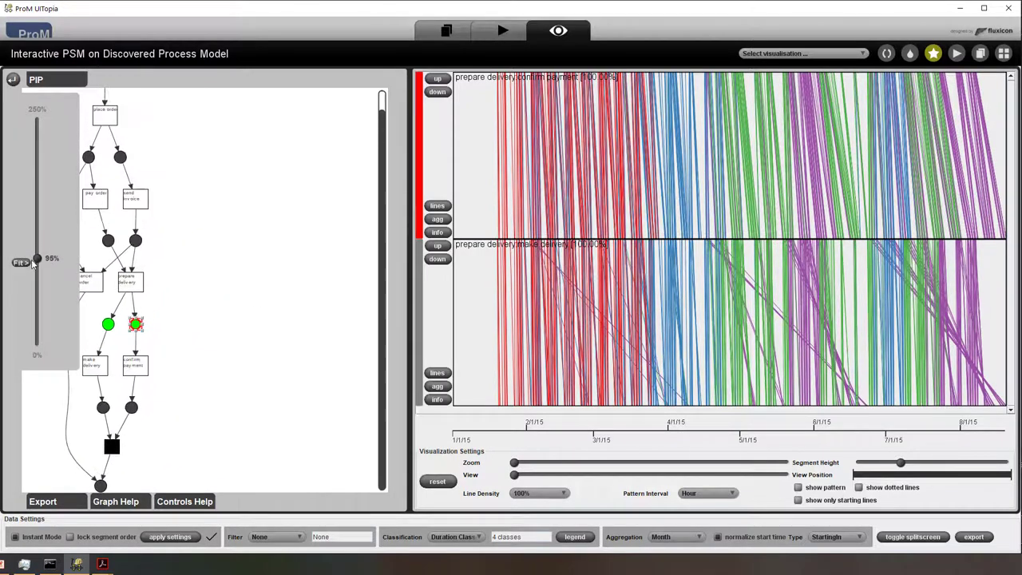
# Reset the source set from the model's segment options.
pyautogui.rightClick(190, 206)
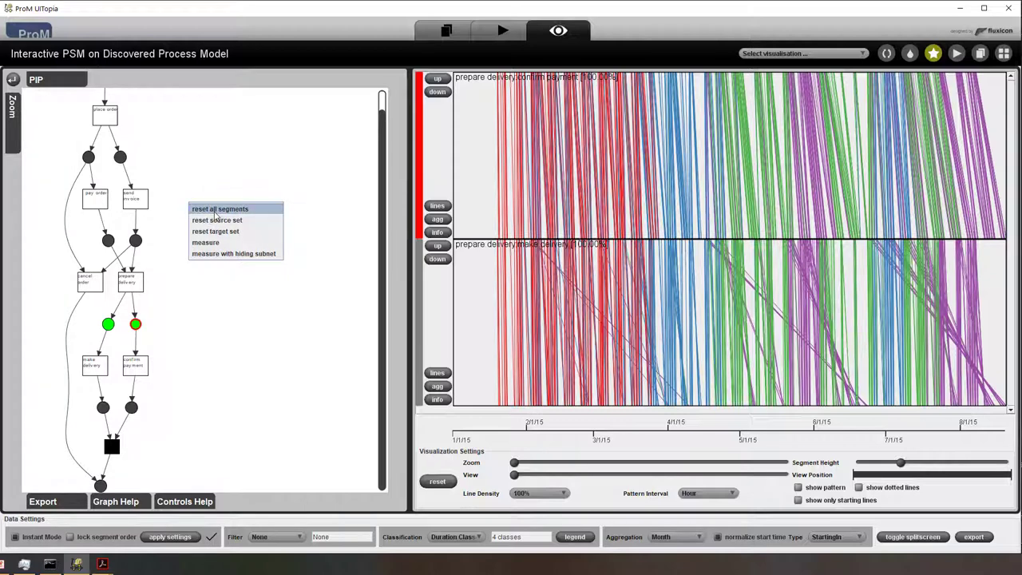
pyautogui.click(212, 220)
pyautogui.rightClick(207, 229)
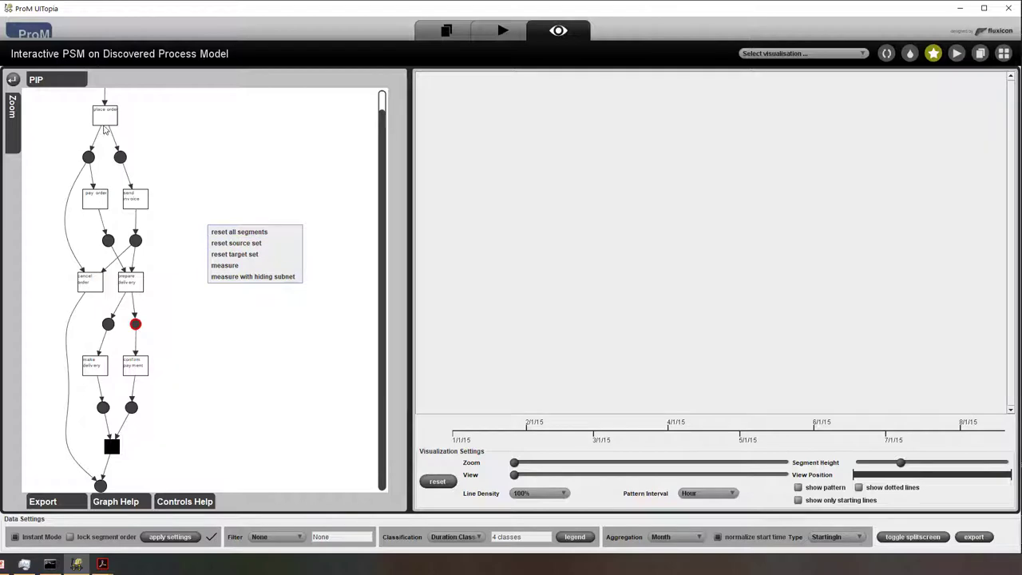
# Set place order as source and confirm payment as target, then measure that segment.
pyautogui.rightClick(102, 120)
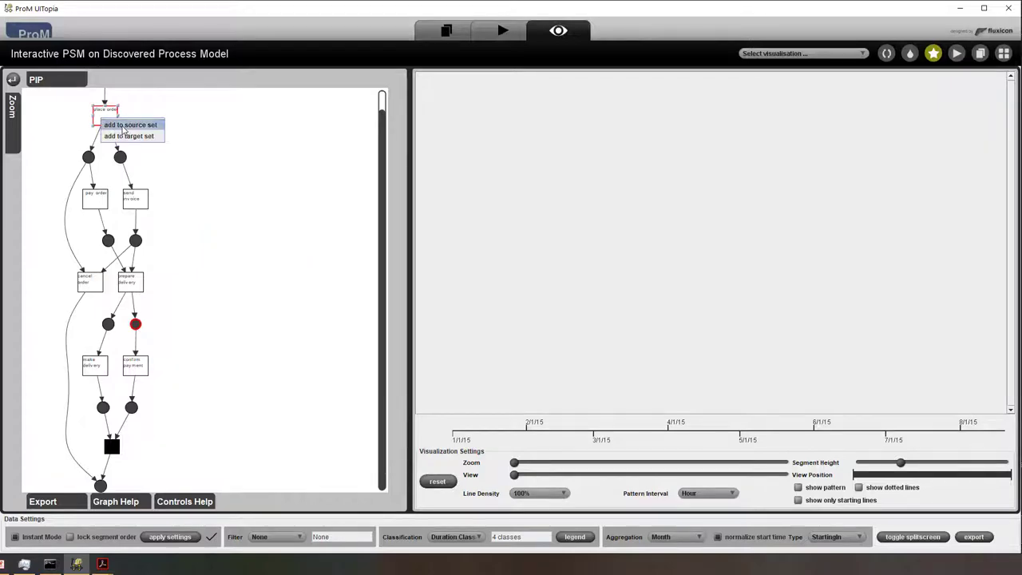
pyautogui.click(123, 126)
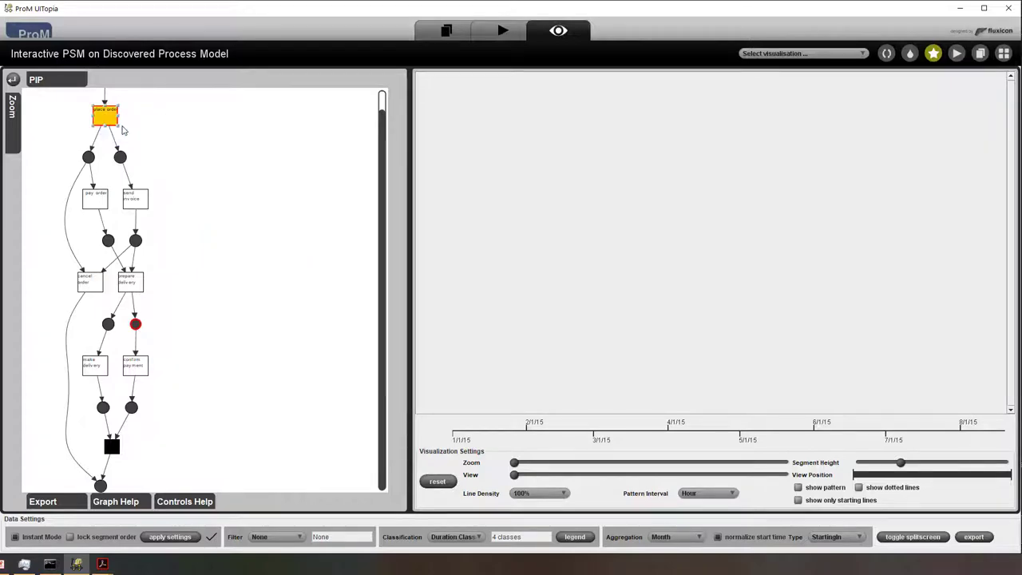
pyautogui.rightClick(141, 370)
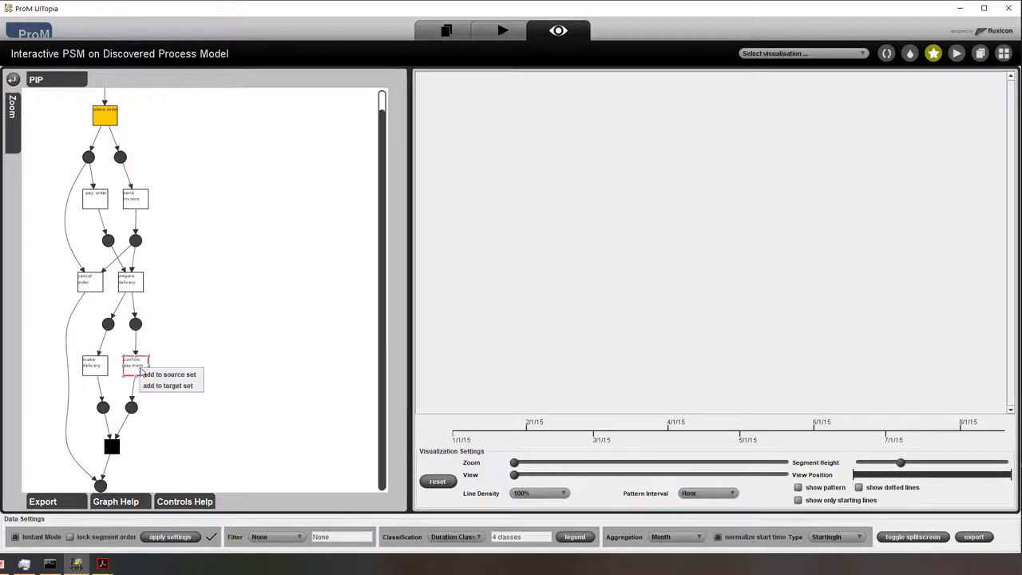
pyautogui.click(187, 386)
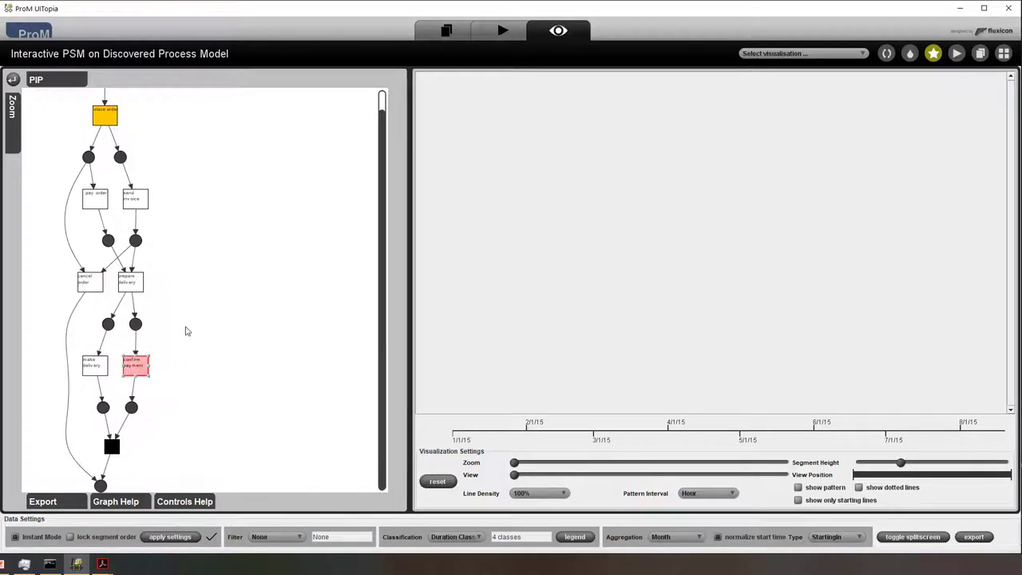
pyautogui.rightClick(204, 240)
pyautogui.click(223, 276)
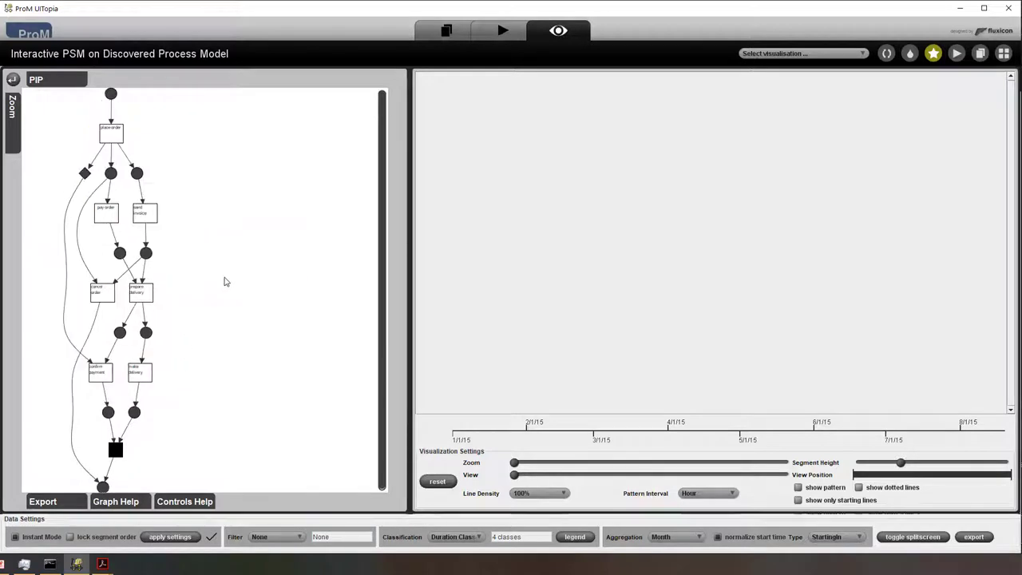
# Show the place order→confirm payment diamond segment as individual lines, then clear the source set.
pyautogui.click(87, 175)
pyautogui.rightClick(88, 171)
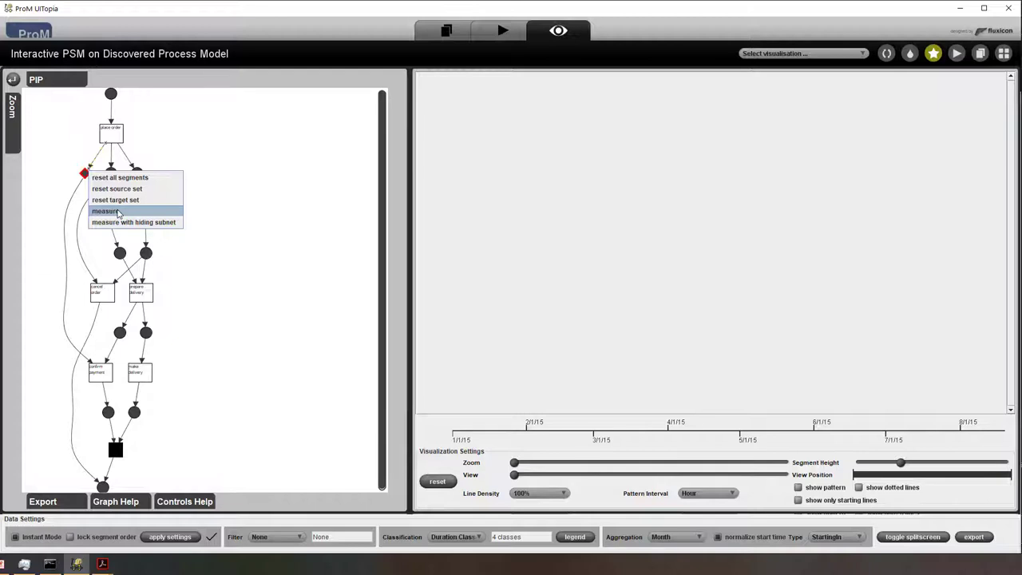
pyautogui.click(85, 174)
pyautogui.click(86, 175)
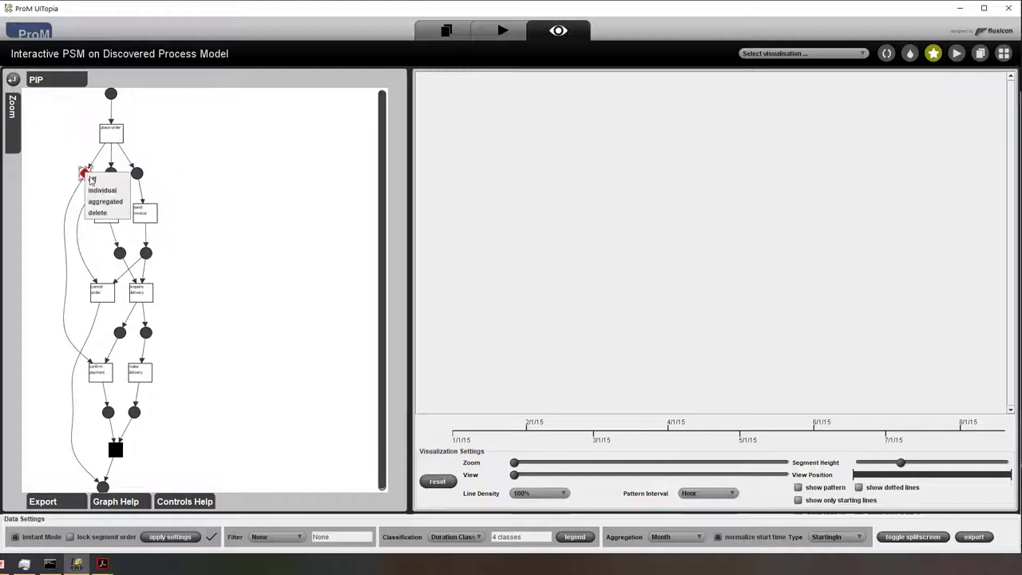
pyautogui.click(102, 190)
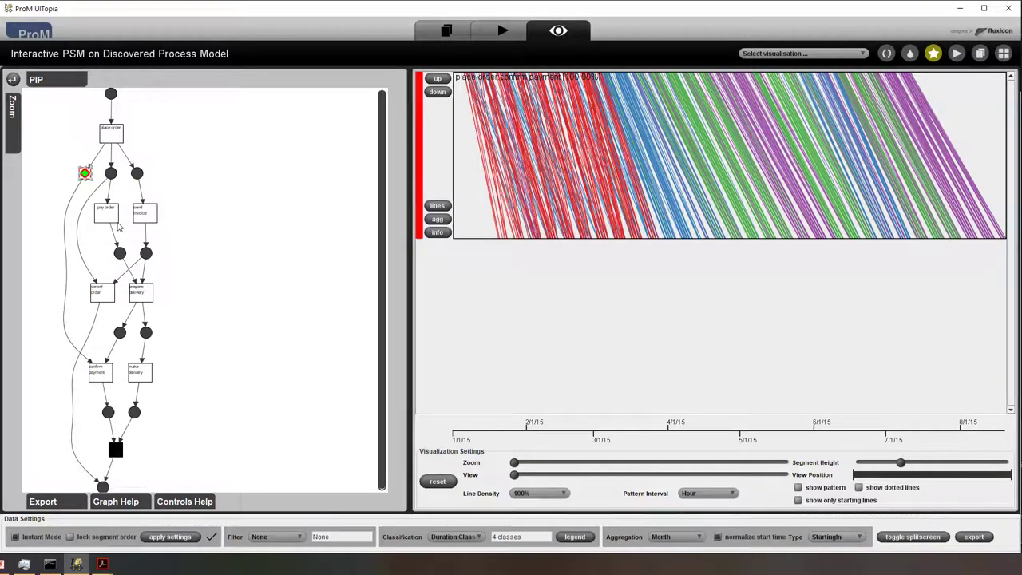
pyautogui.rightClick(190, 190)
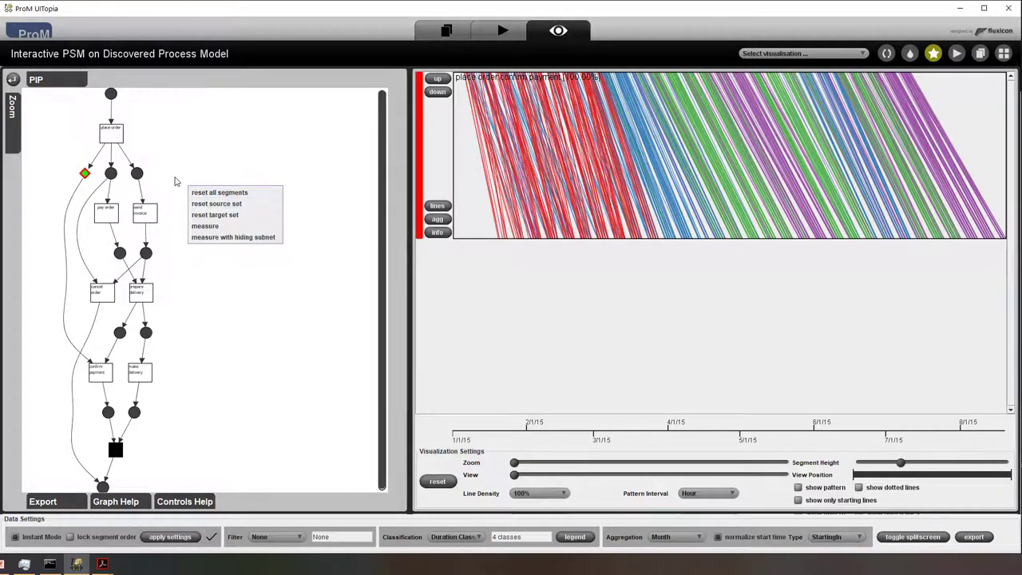
pyautogui.click(118, 137)
# Add place order to the source set and cancel order to the target set.
pyautogui.rightClick(117, 138)
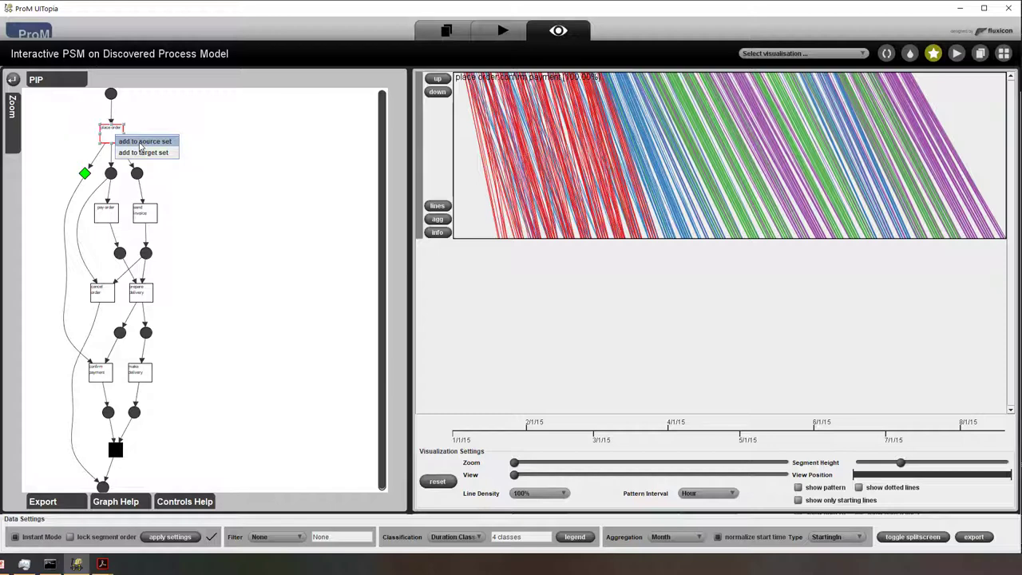
pyautogui.click(139, 142)
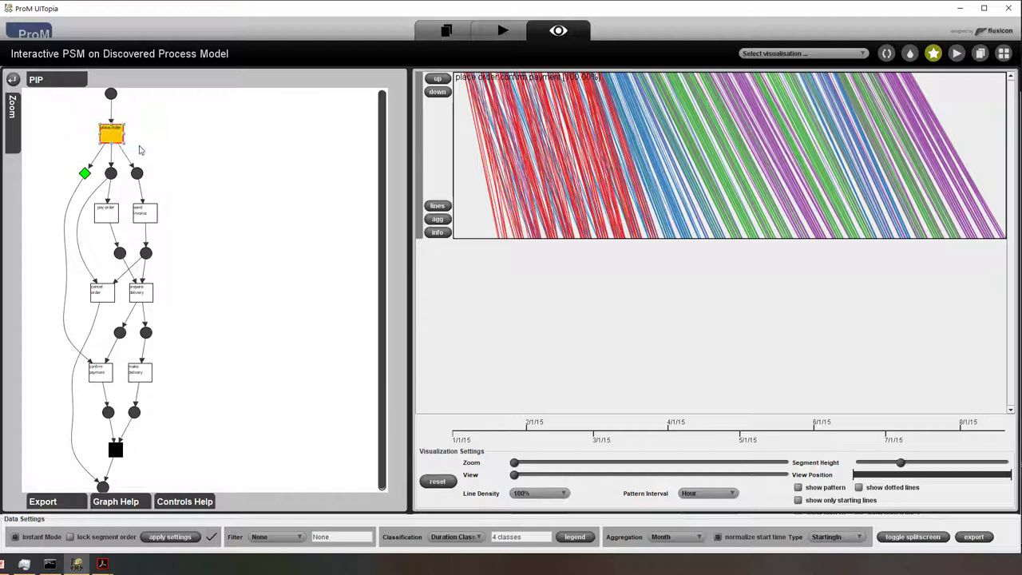
pyautogui.rightClick(112, 295)
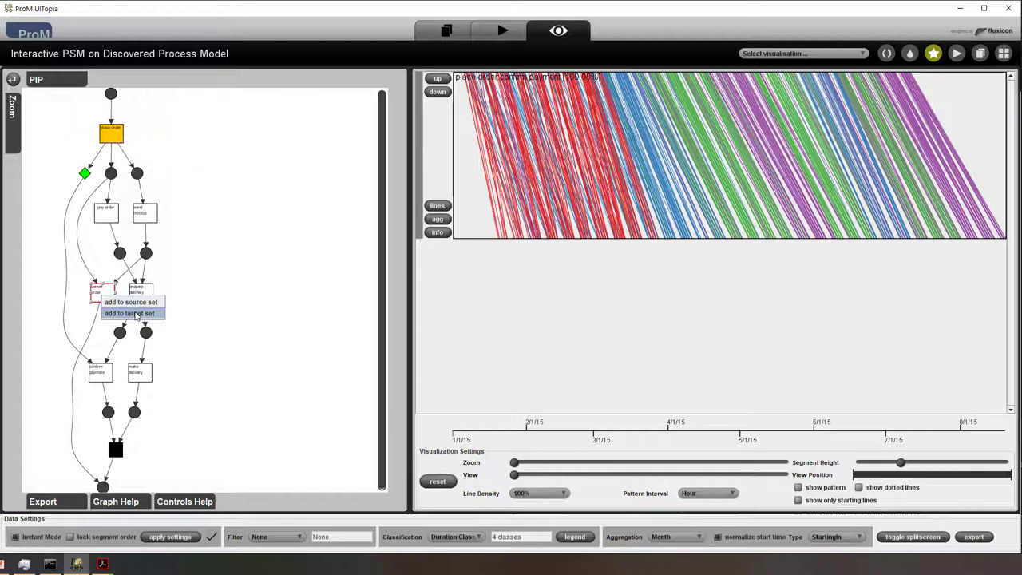
pyautogui.click(137, 314)
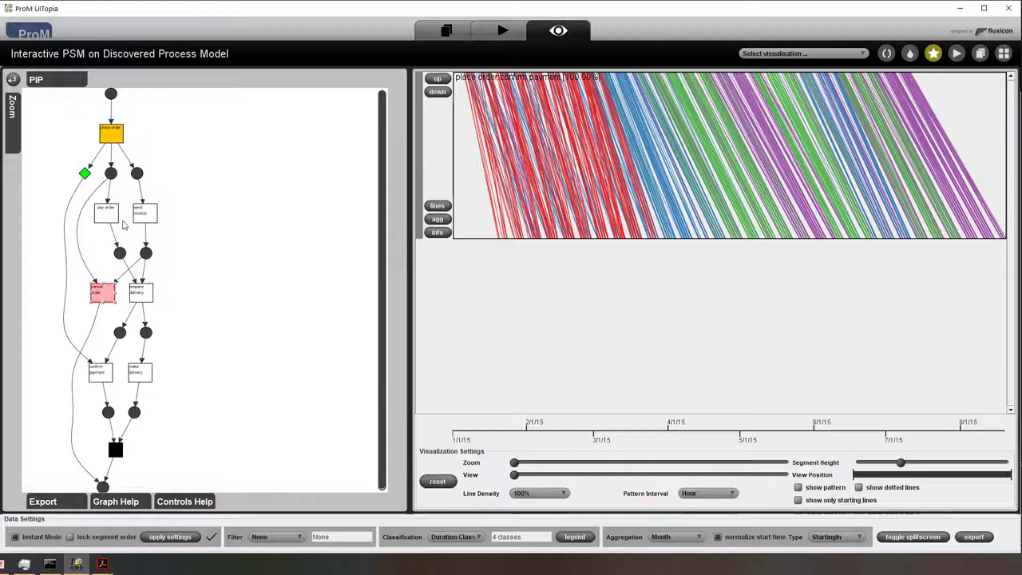
# Measure the place order→cancel order segment and show it as individual lines.
pyautogui.rightClick(184, 208)
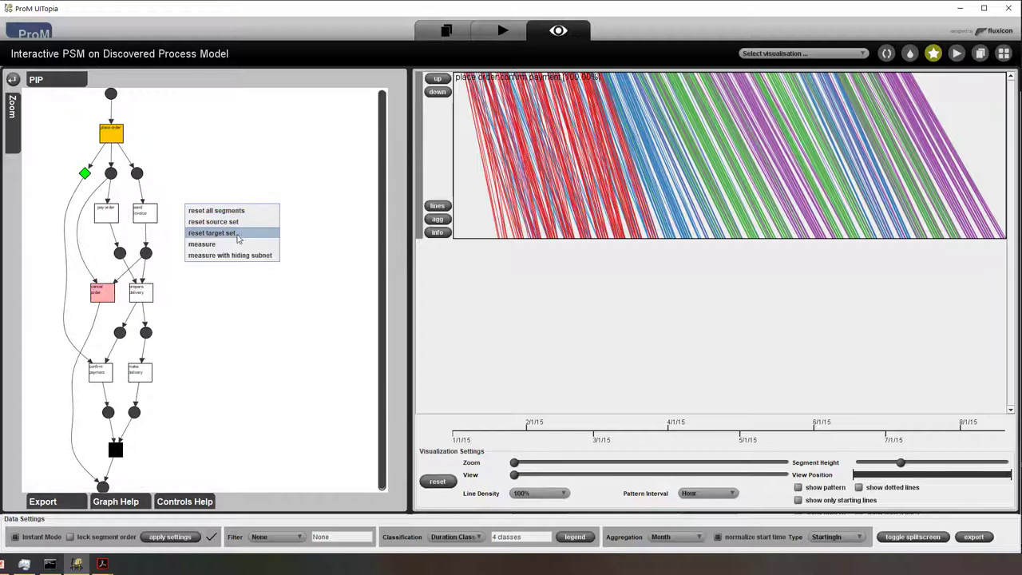
pyautogui.click(241, 244)
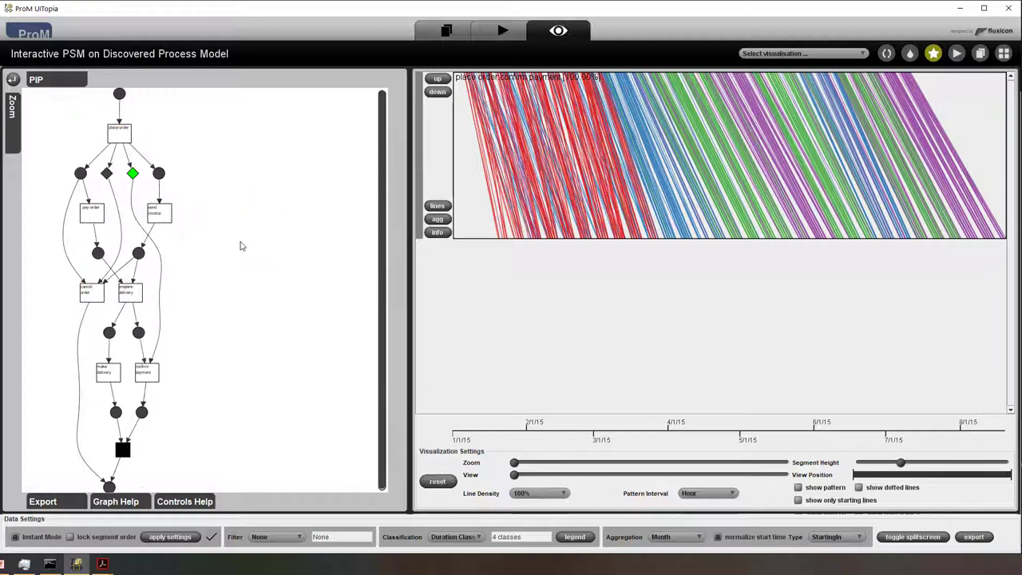
pyautogui.rightClick(108, 174)
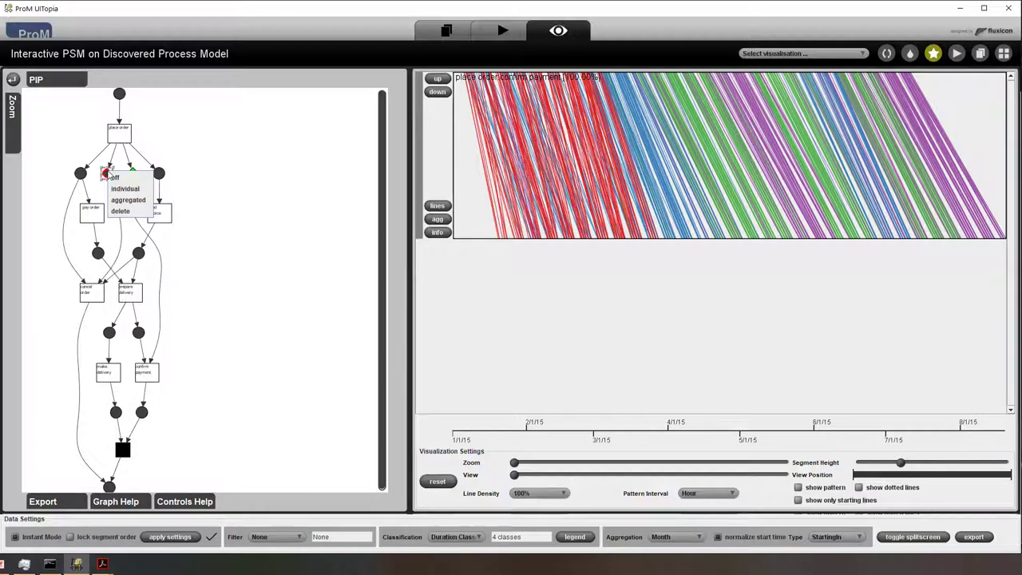
pyautogui.click(126, 193)
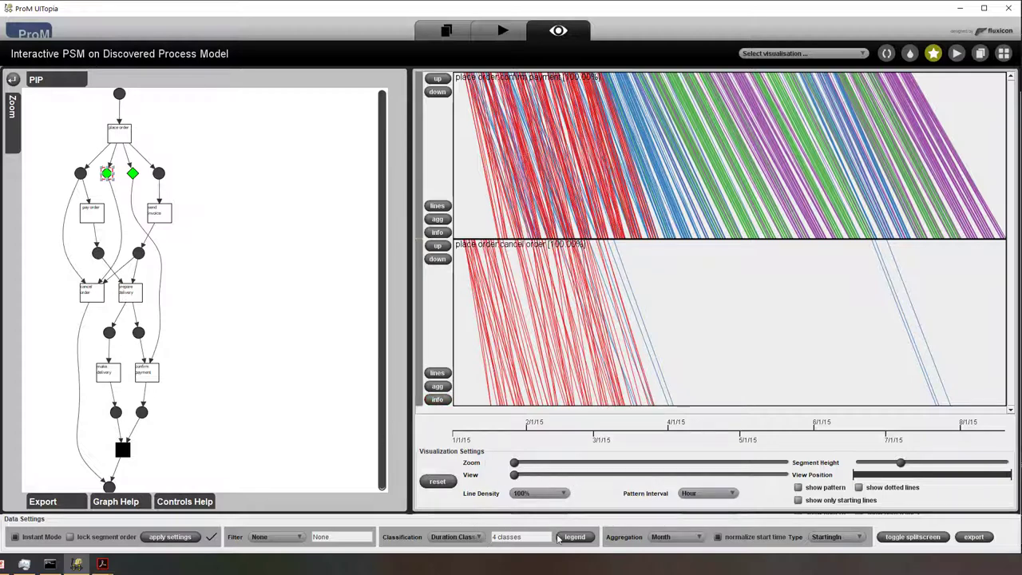
# Switch the cancel order and confirm payment segments to agg stacked bars.
pyautogui.click(438, 386)
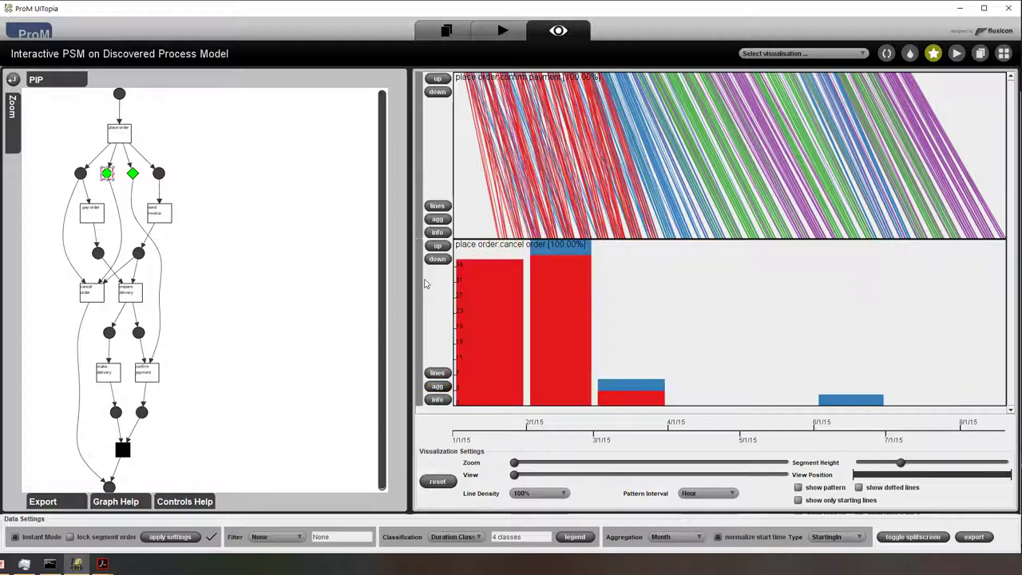
pyautogui.click(439, 220)
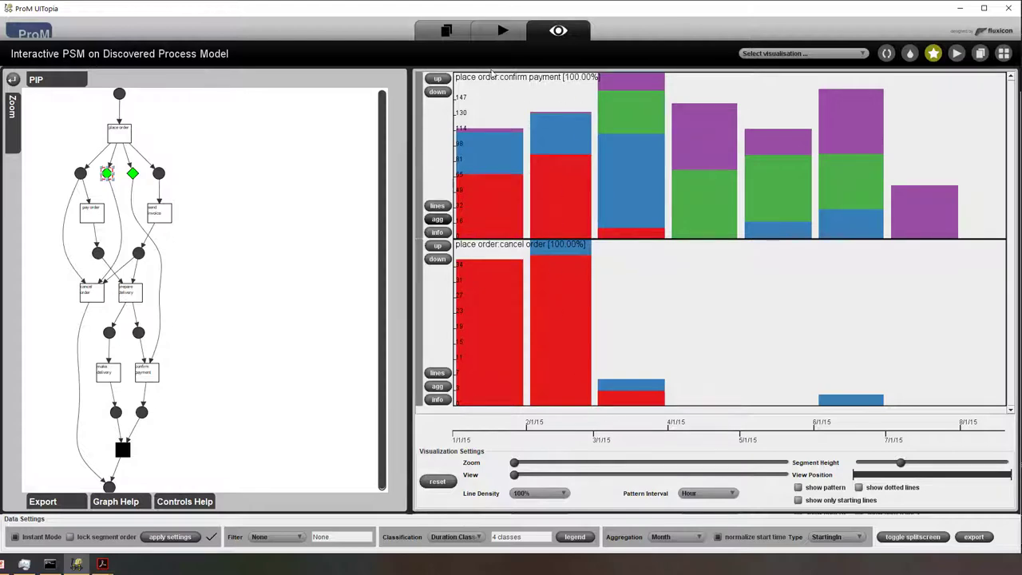
# Select every resource under All in the workspace, remove them, and view Favorites.
pyautogui.click(453, 35)
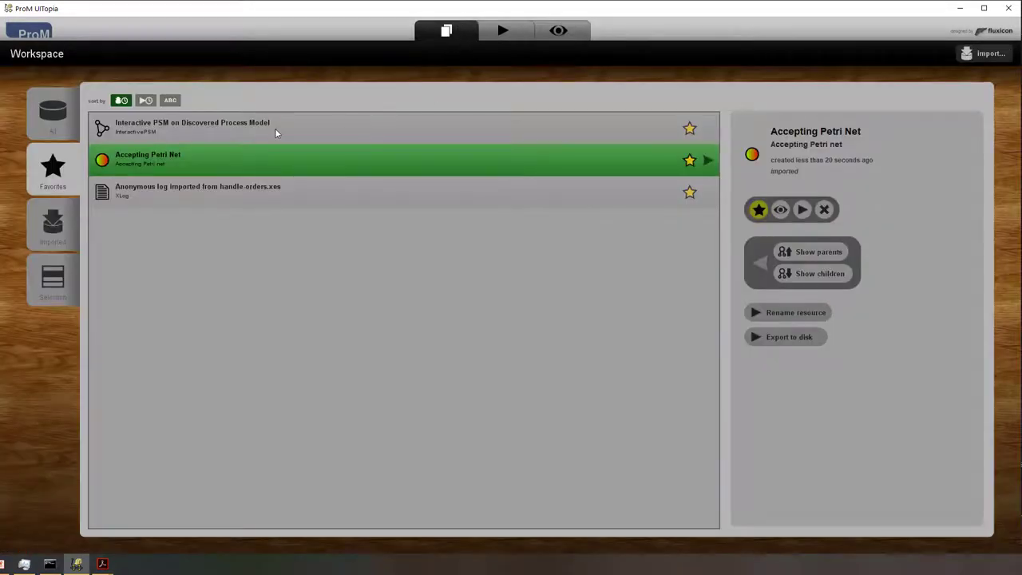
pyautogui.click(34, 121)
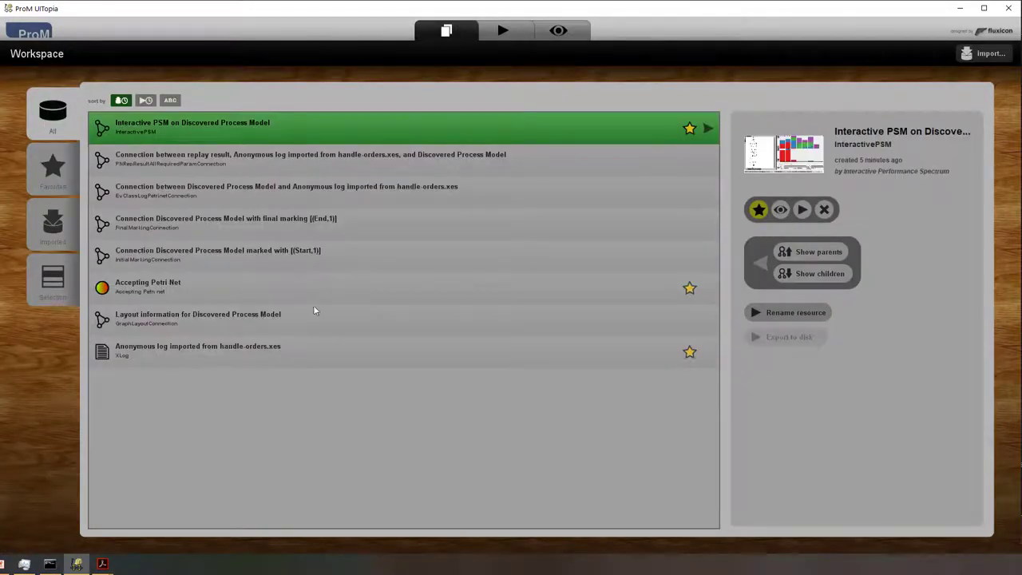
pyautogui.keyDown('shift'); pyautogui.click(332, 349); pyautogui.keyUp('shift')
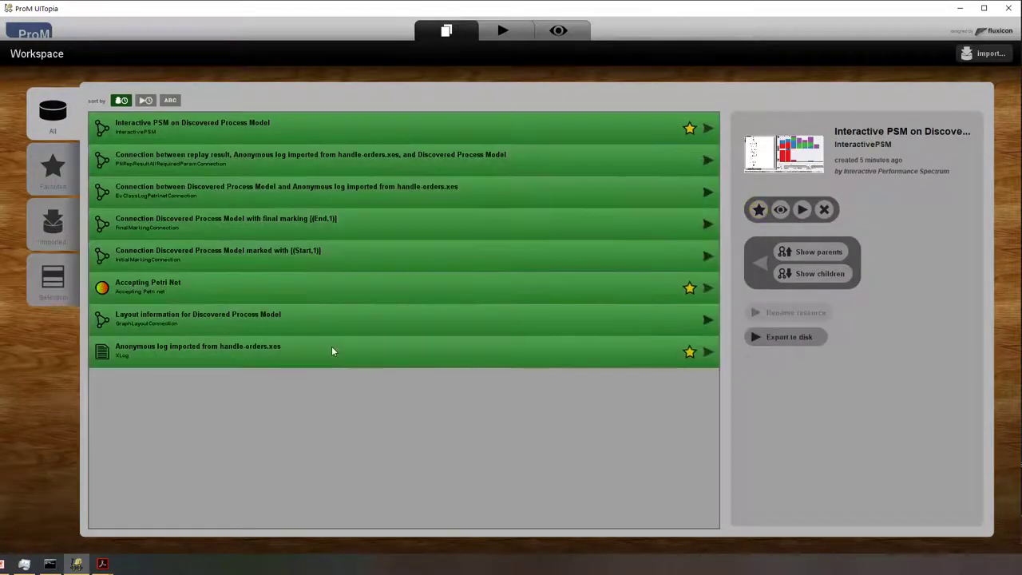
pyautogui.click(825, 209)
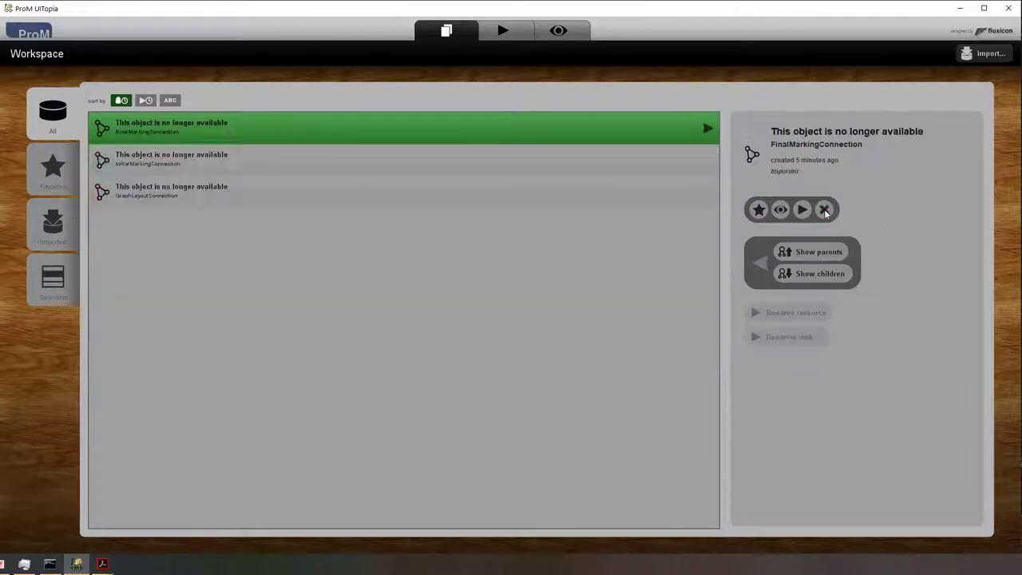
pyautogui.click(70, 171)
# Import the handle-orders.xes log into the workspace.
pyautogui.click(987, 54)
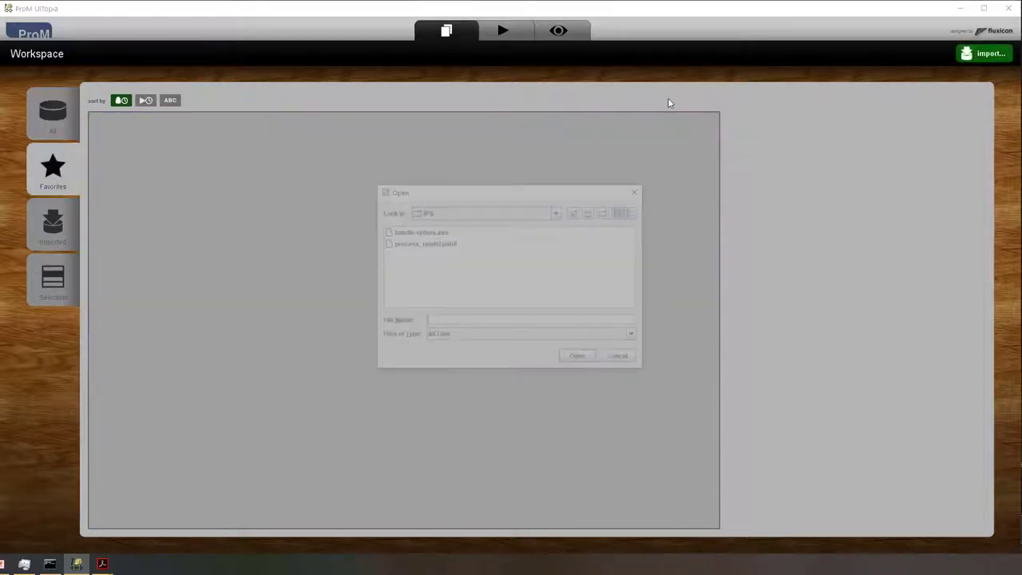
pyautogui.click(430, 235)
pyautogui.click(593, 361)
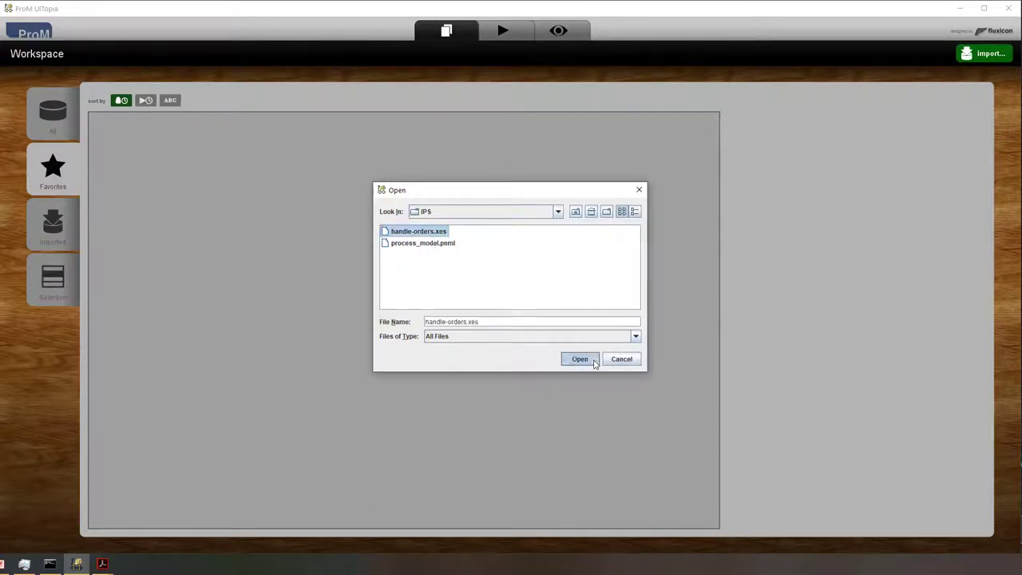
pyautogui.click(493, 298)
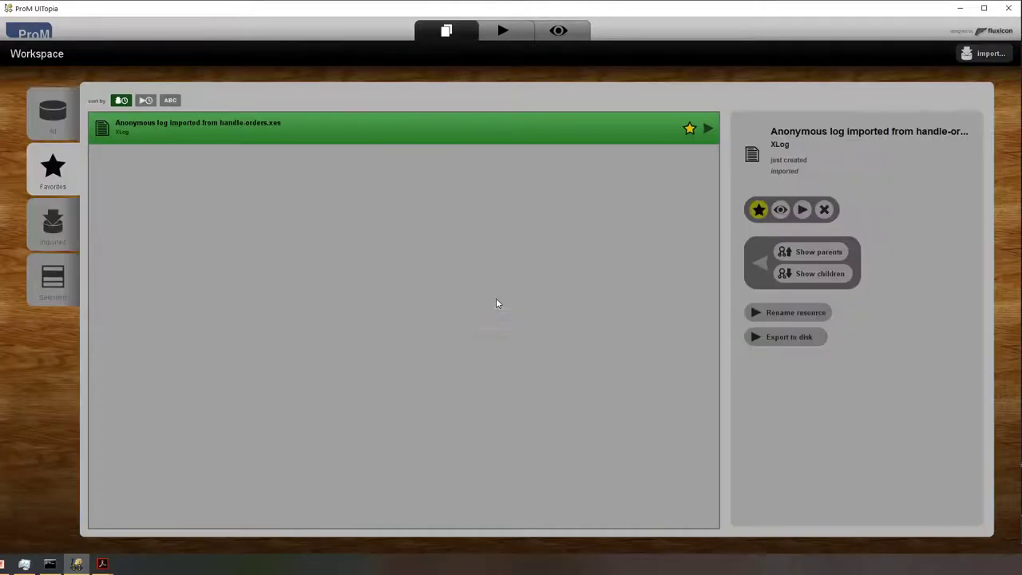
# Run Mine with Inductive visual Miner on the imported log.
pyautogui.click(805, 211)
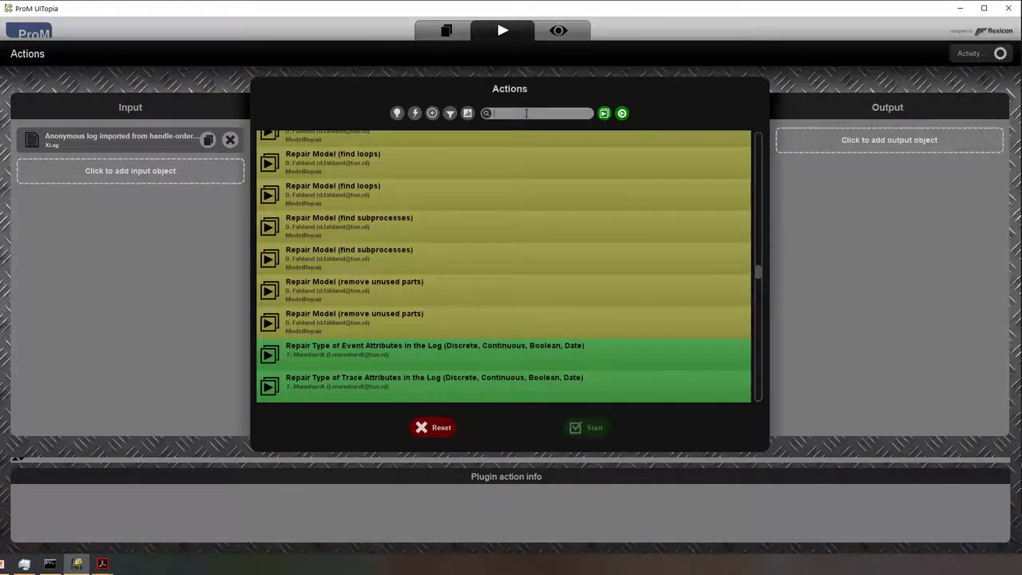
pyautogui.write('induct')
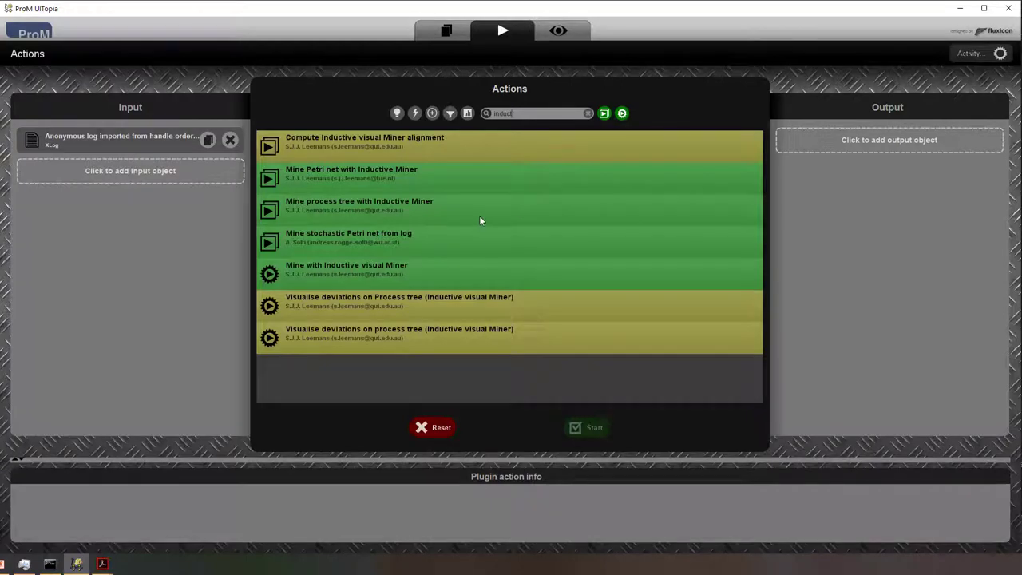
pyautogui.click(495, 273)
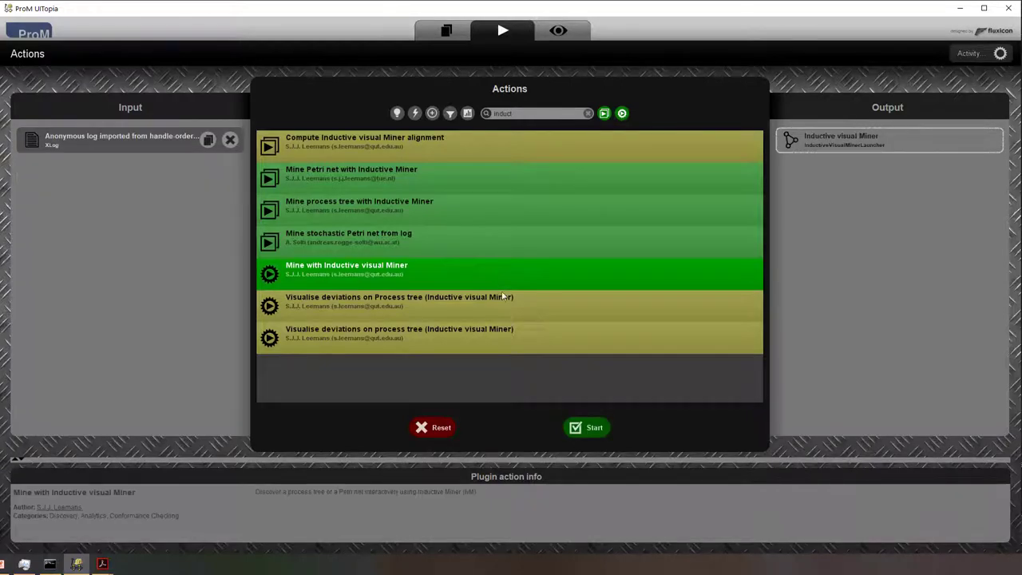
pyautogui.click(595, 429)
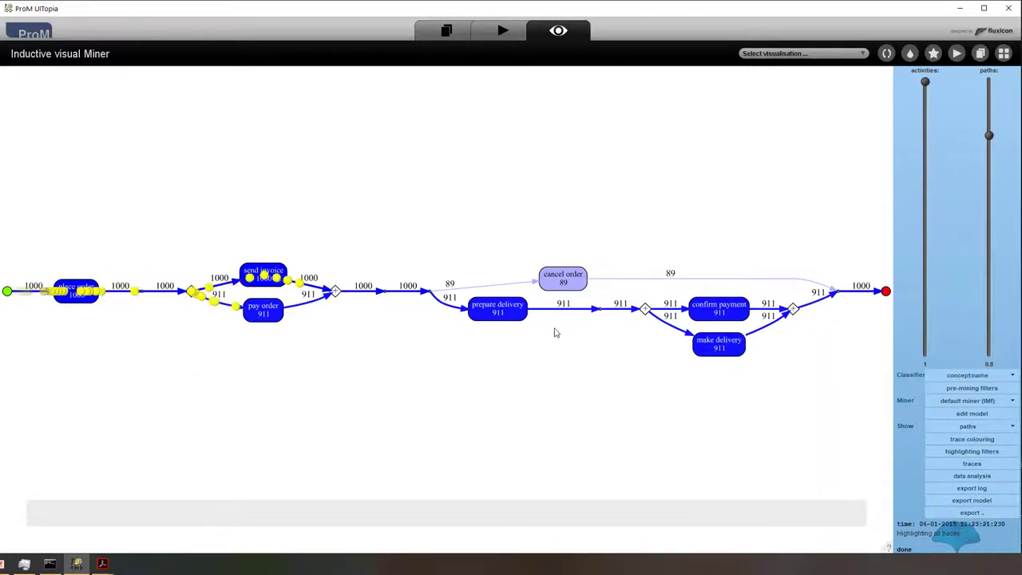
# Set the paths slider to 1 so the model includes all paths.
pyautogui.scroll(3, 449, 314)
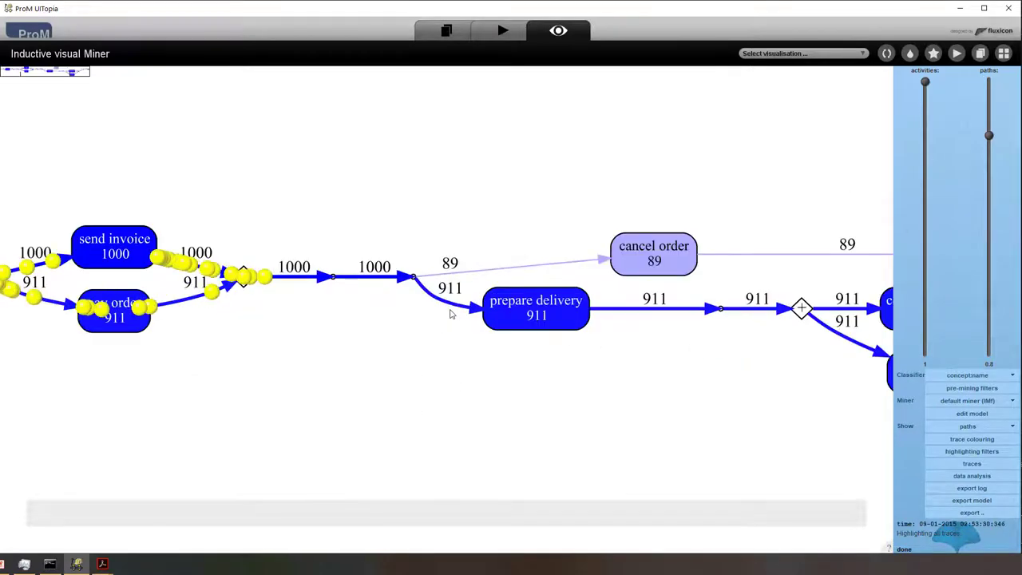
pyautogui.moveTo(330, 359); pyautogui.dragTo(258, 308)
pyautogui.moveTo(711, 319); pyautogui.dragTo(354, 314)
pyautogui.moveTo(312, 512)
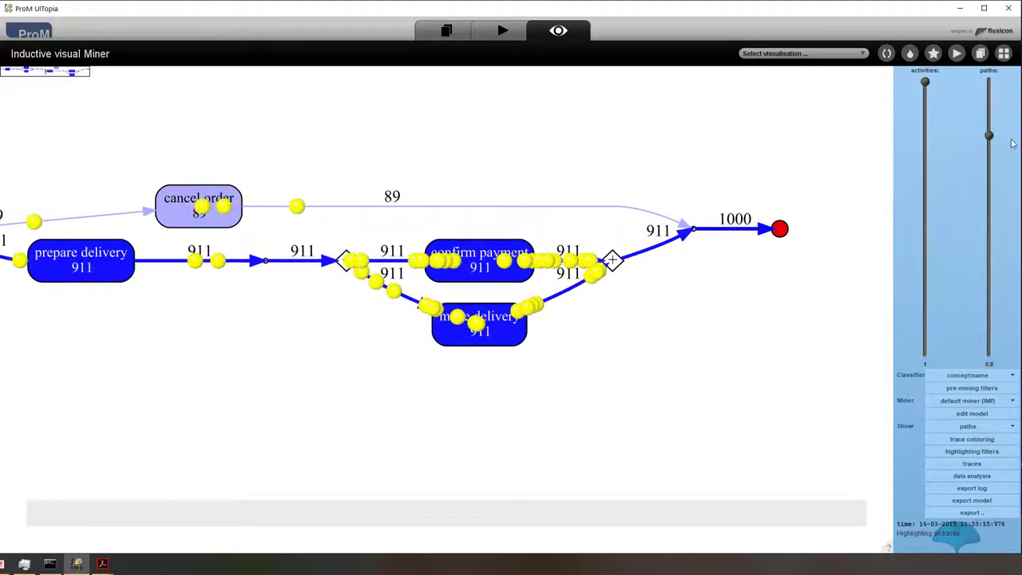
pyautogui.moveTo(988, 136); pyautogui.dragTo(988, 82)
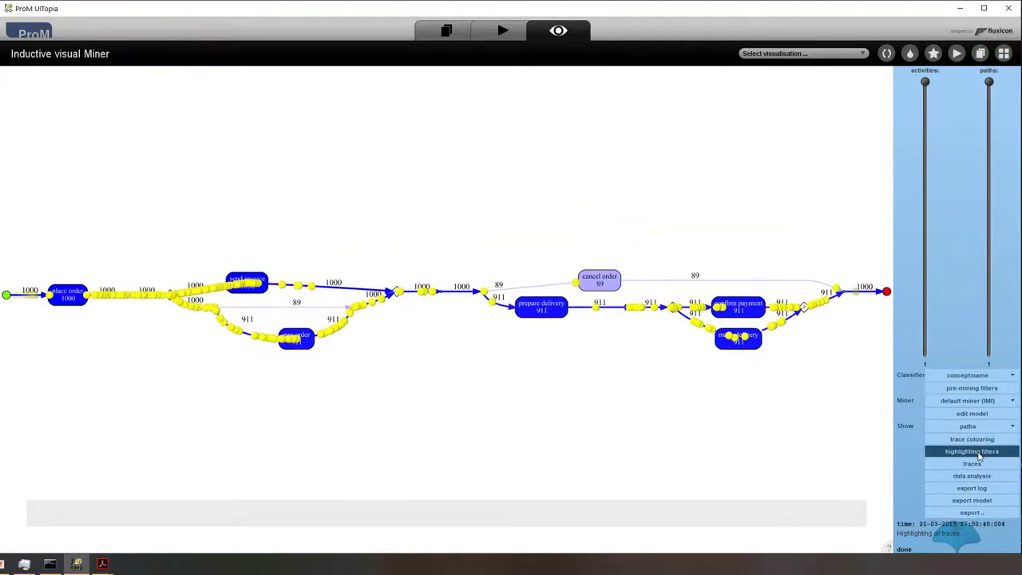
# Show paths and sojourn times on the model, then switch back to plain paths.
pyautogui.click(970, 426)
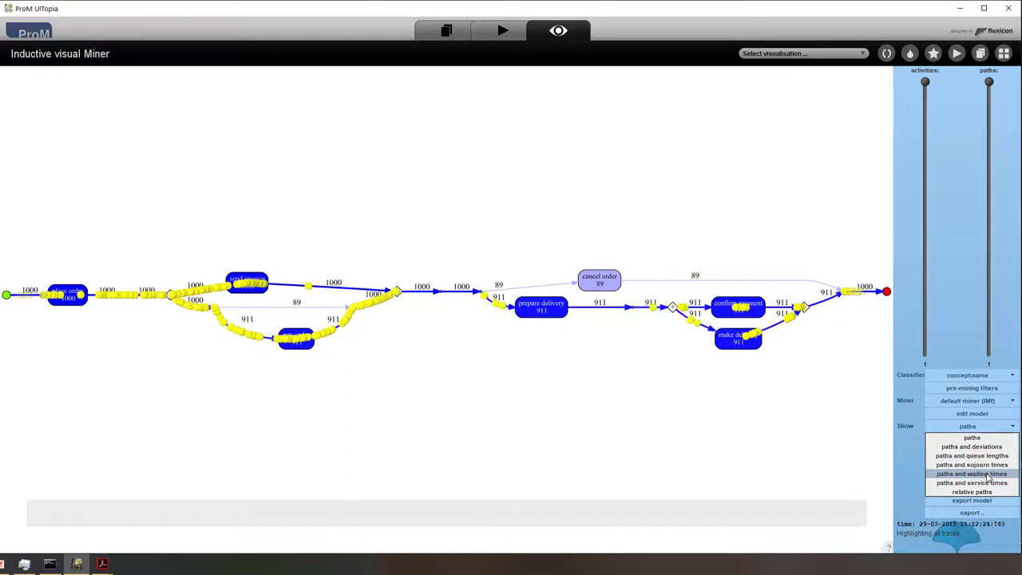
pyautogui.click(979, 465)
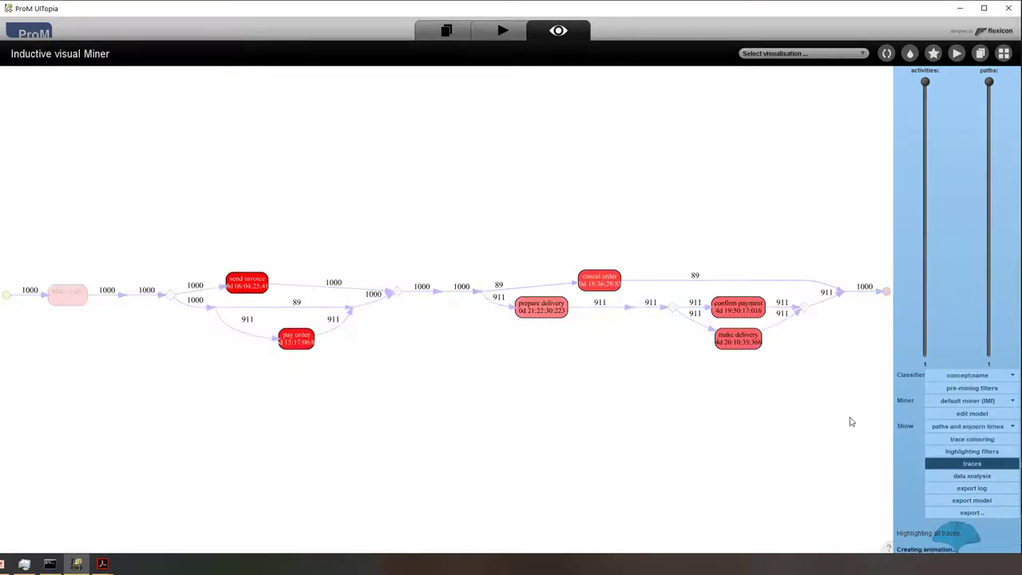
pyautogui.scroll(5, 295, 300)
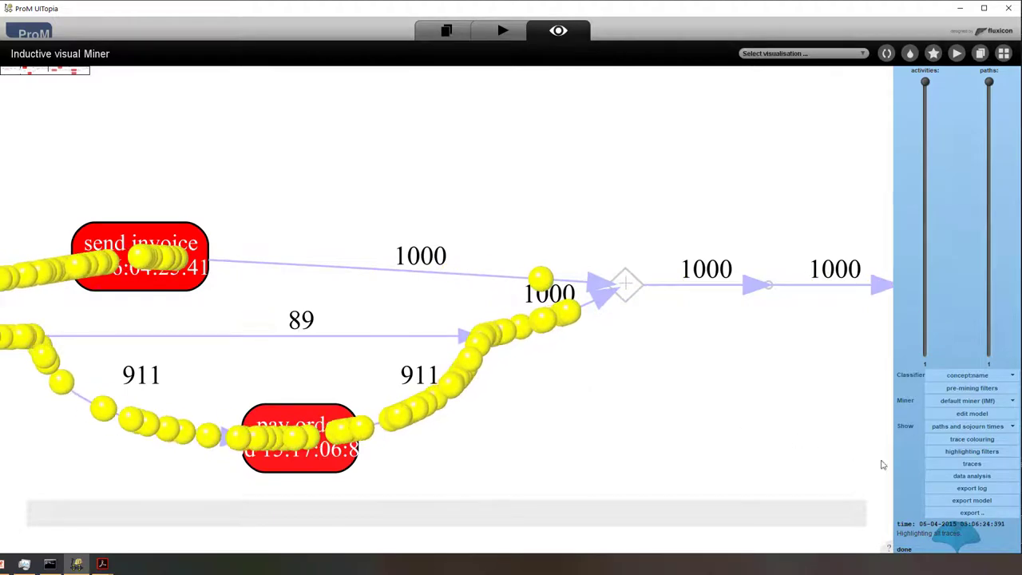
pyautogui.click(965, 427)
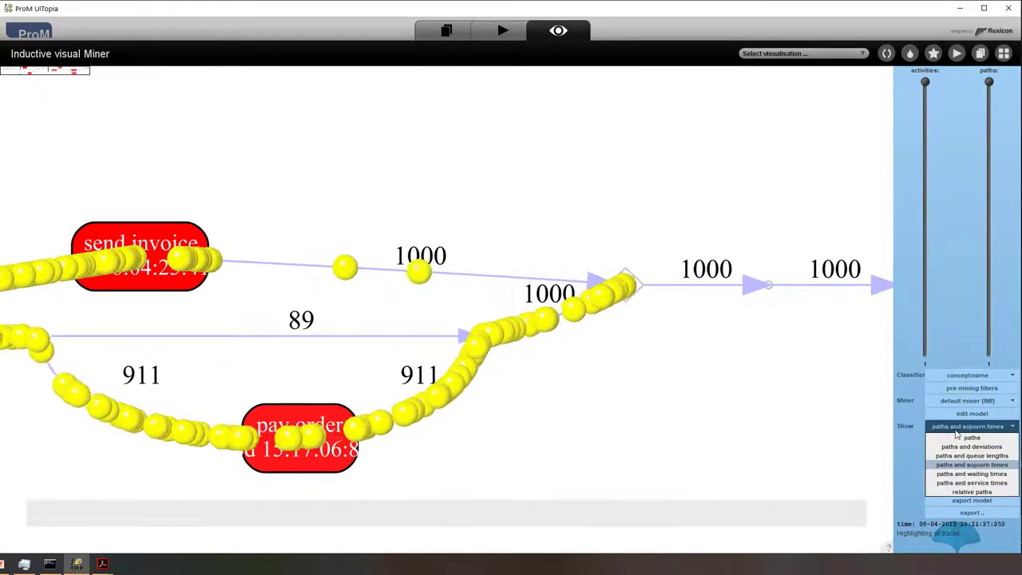
pyautogui.click(958, 438)
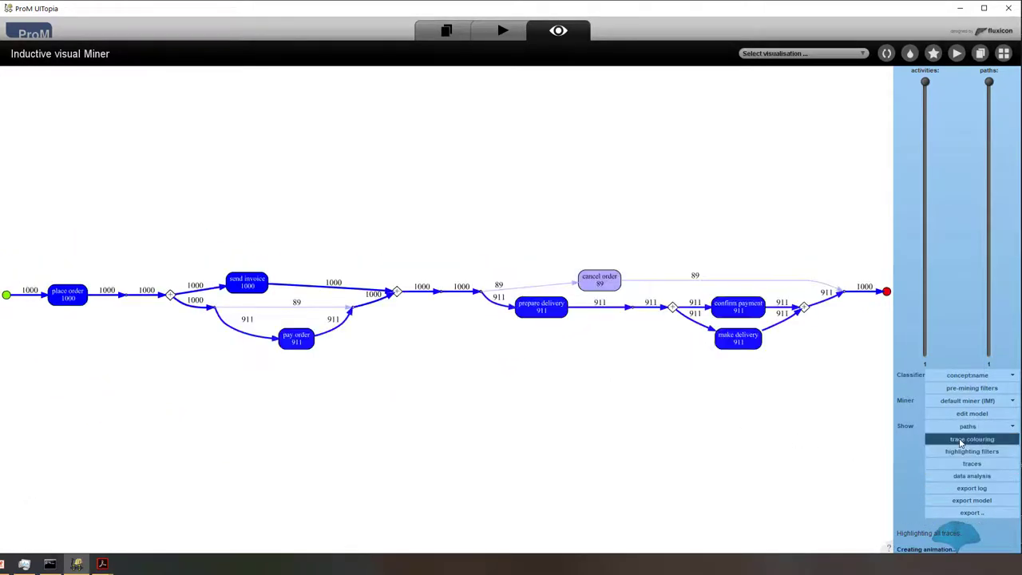
# Save the mined model as an Accepting Petri net and select it in the workspace.
pyautogui.click(1001, 501)
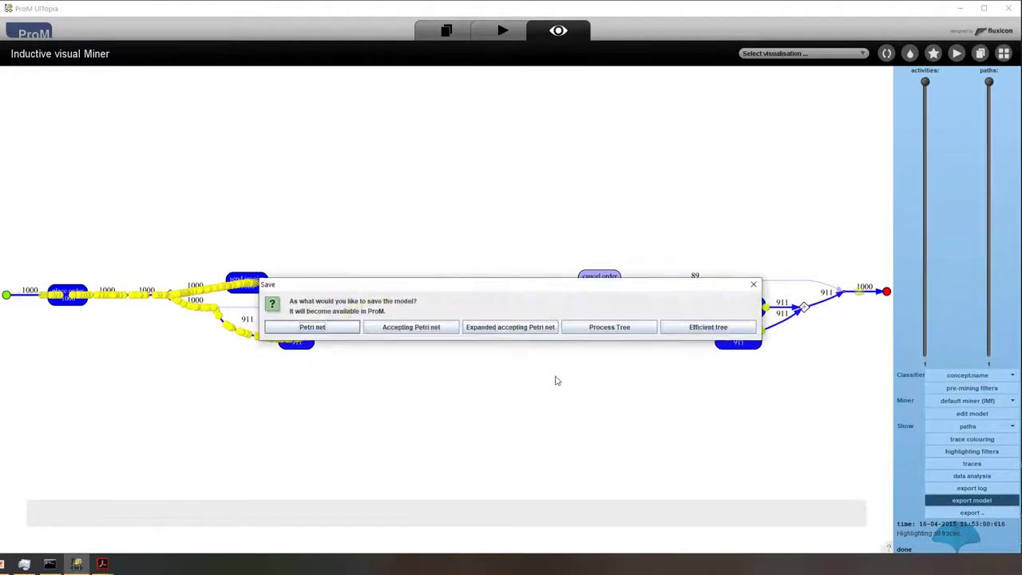
pyautogui.click(431, 328)
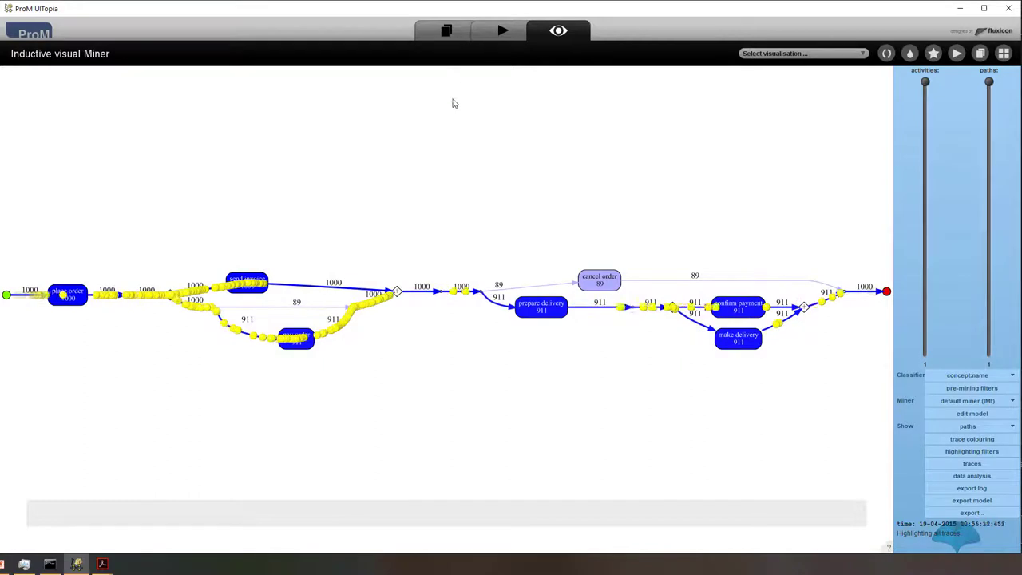
pyautogui.click(455, 31)
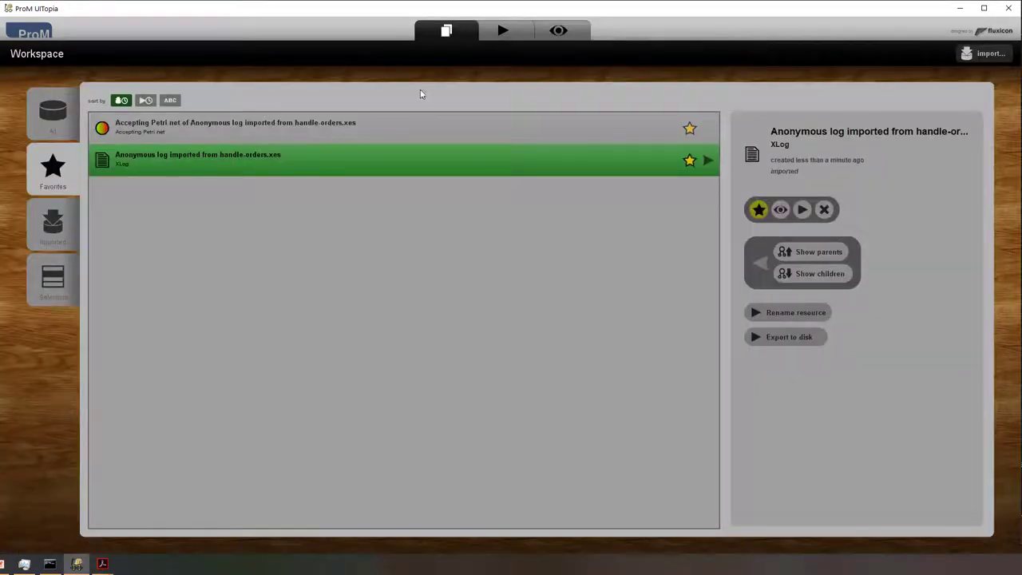
pyautogui.click(424, 135)
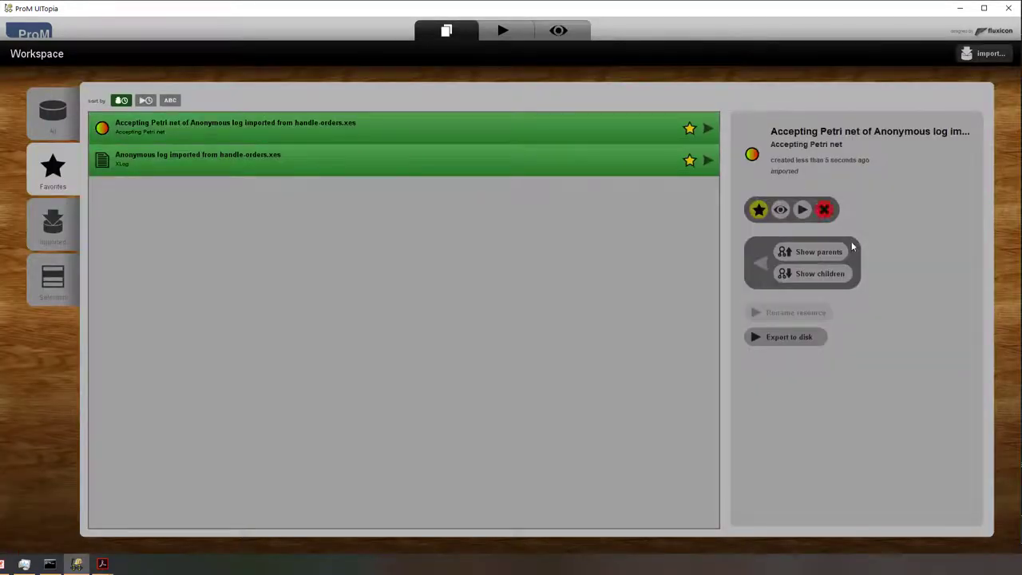
# Launch Interactive Performance Spectrum on the Petri net and order log.
pyautogui.click(803, 210)
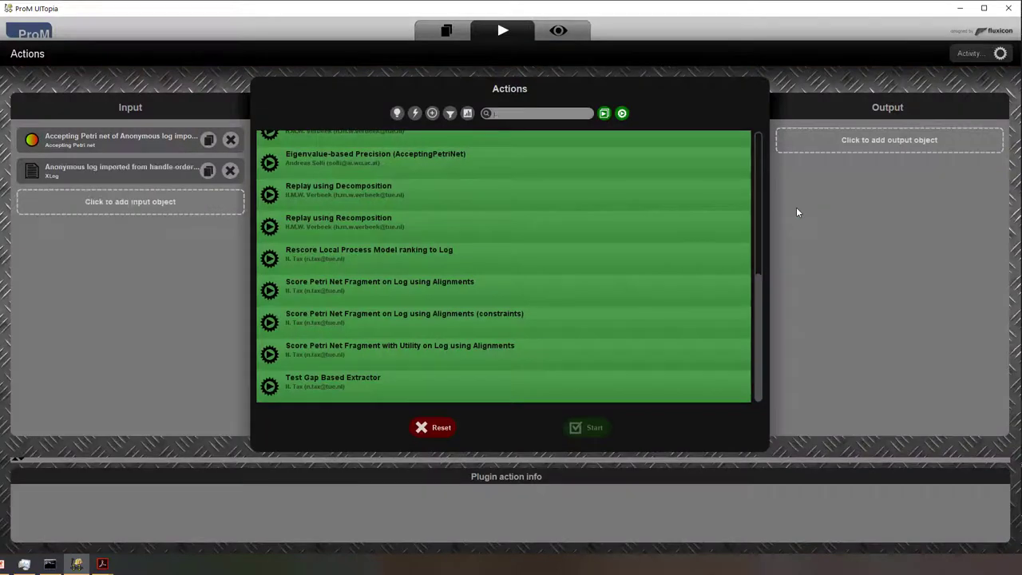
pyautogui.click(540, 112)
pyautogui.write('spec')
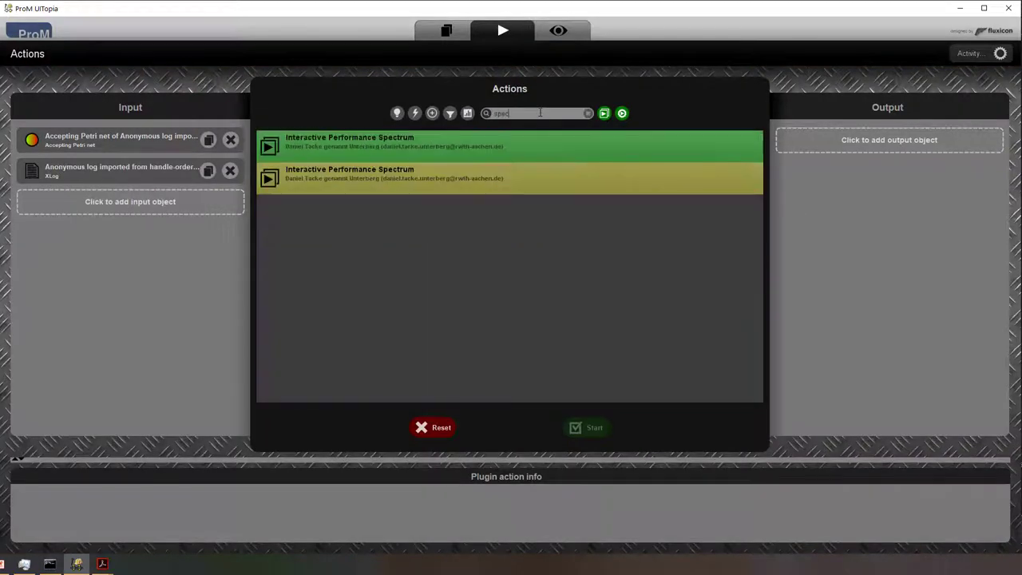
pyautogui.click(507, 142)
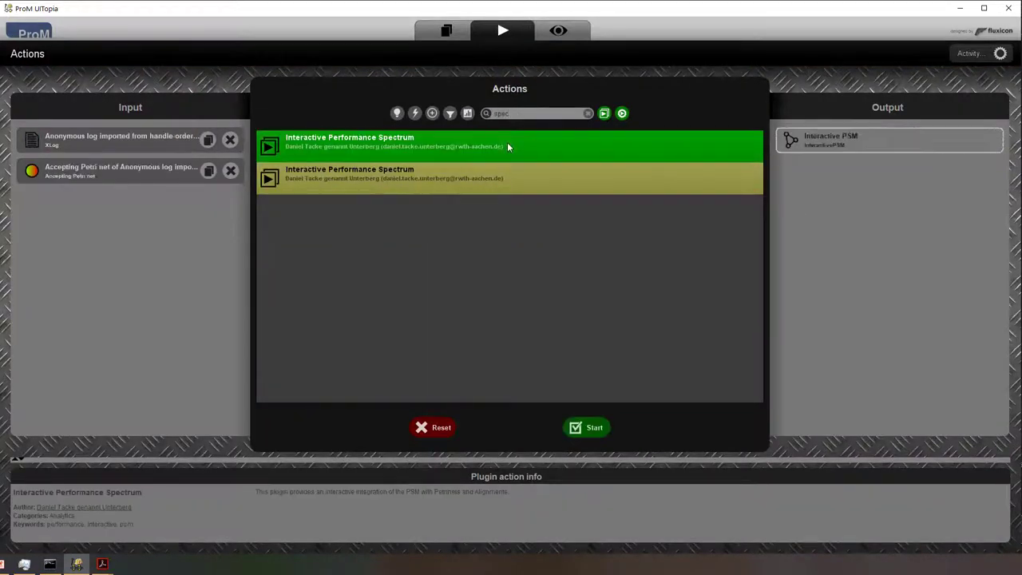
pyautogui.click(597, 429)
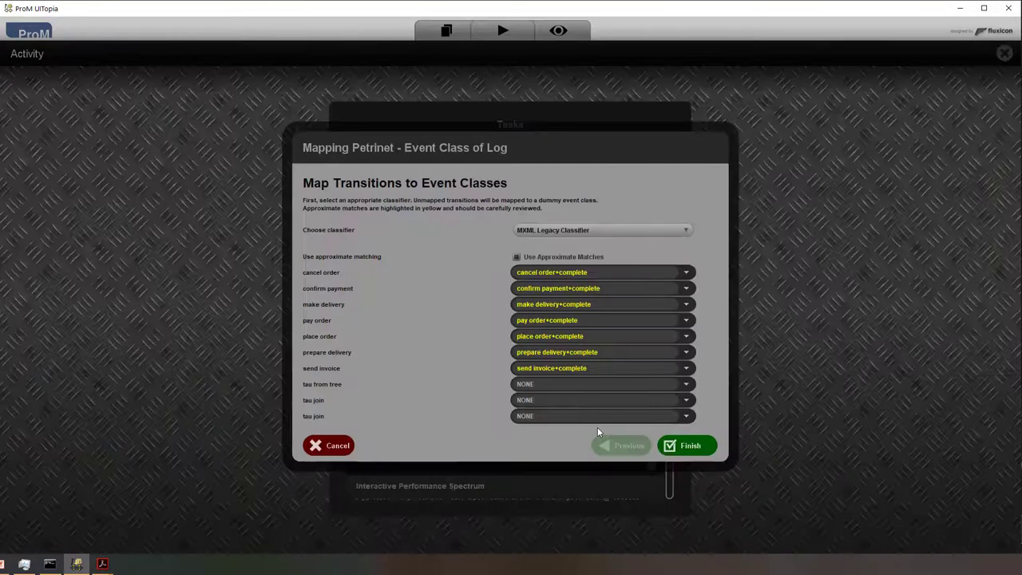
# Map transitions with the Event Name classifier and finish the replay setup.
pyautogui.click(593, 231)
pyautogui.click(588, 253)
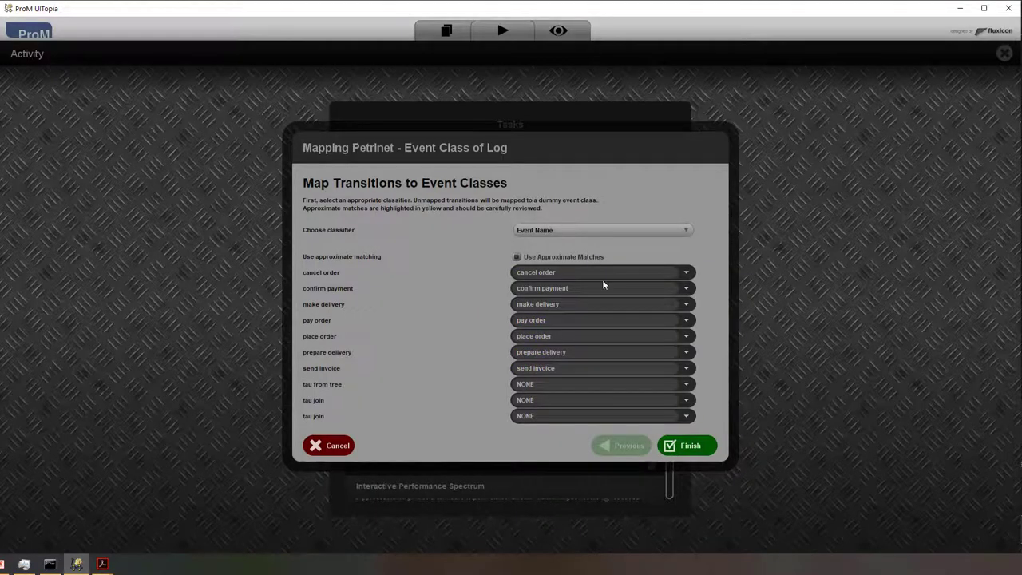
pyautogui.click(698, 447)
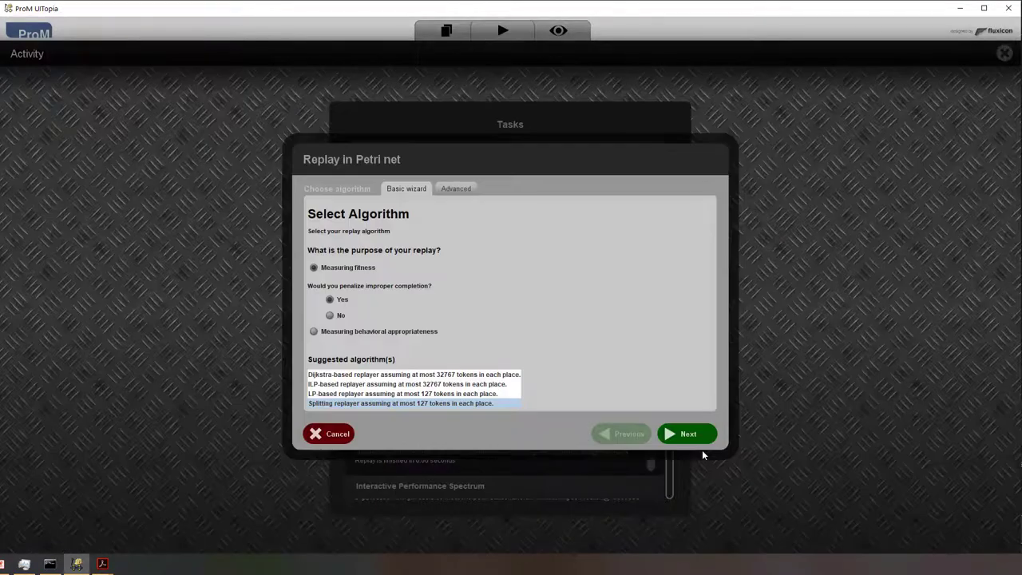
pyautogui.click(690, 439)
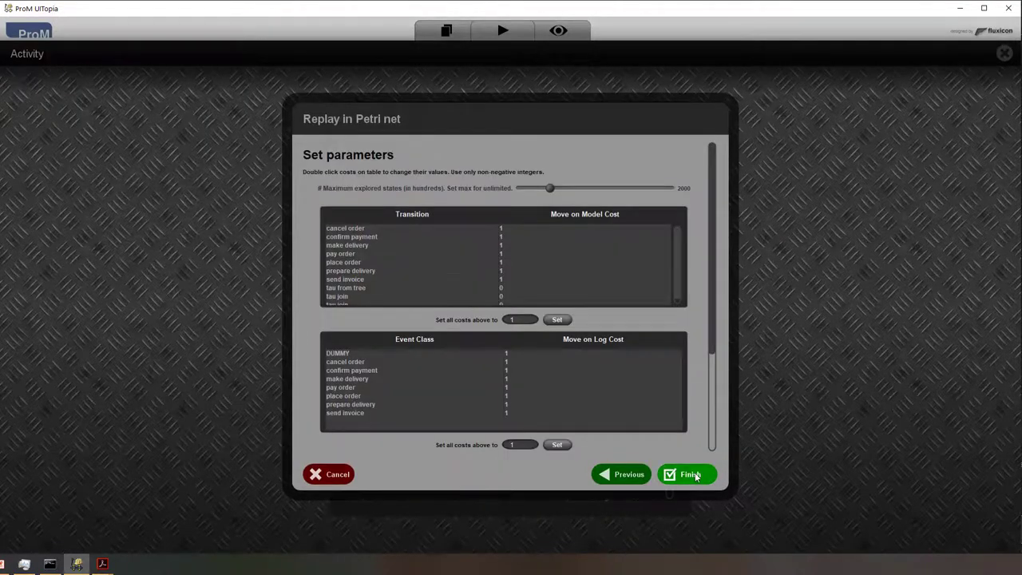
pyautogui.click(692, 476)
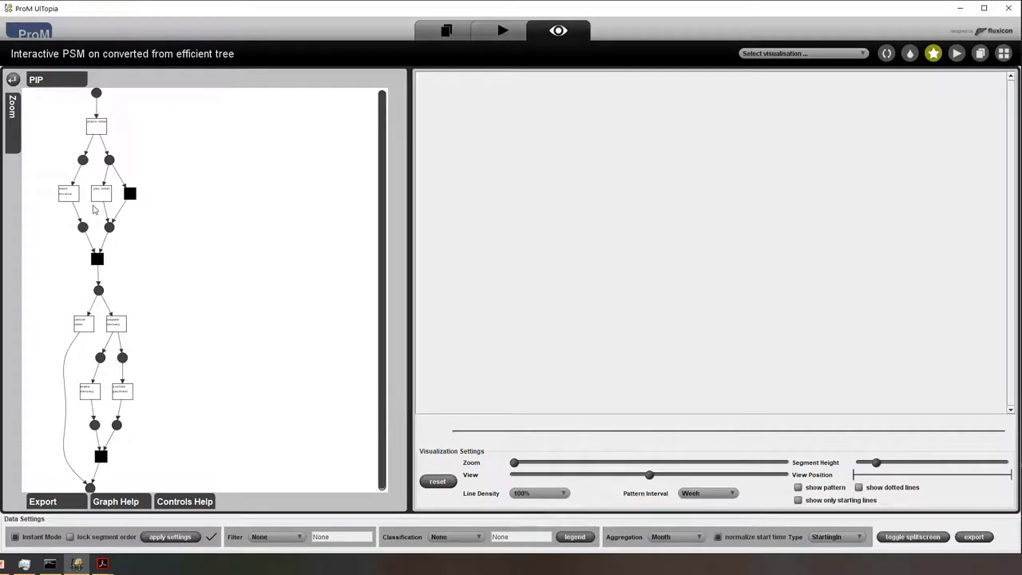
# Show individual lines for both places following place order.
pyautogui.click(82, 161)
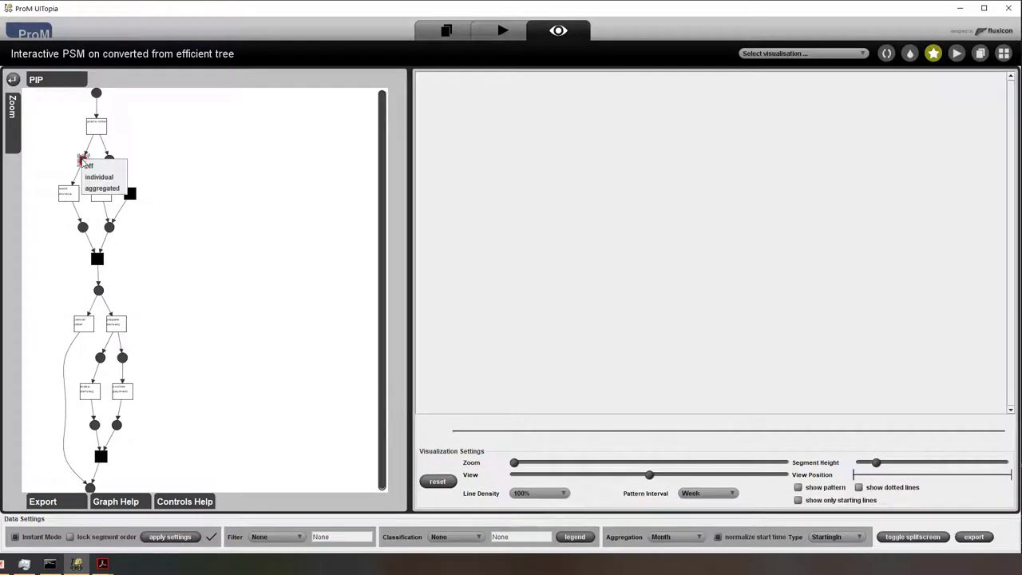
pyautogui.click(100, 179)
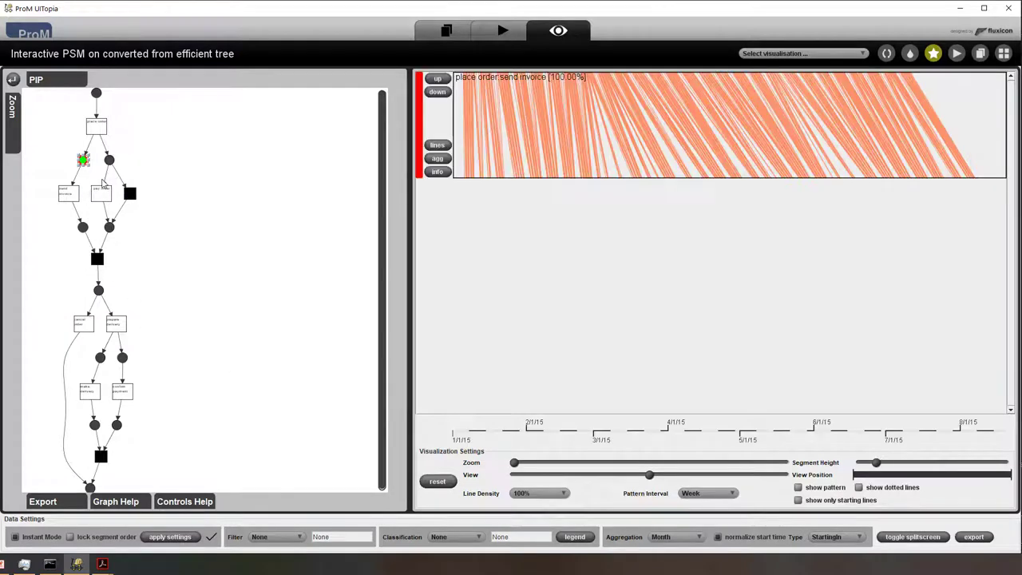
pyautogui.click(110, 160)
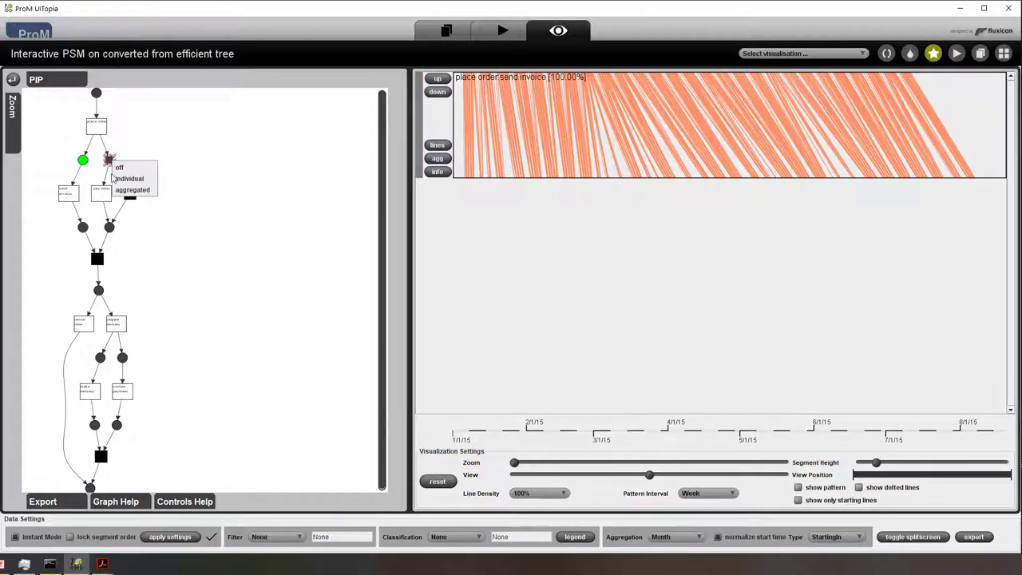
pyautogui.click(126, 180)
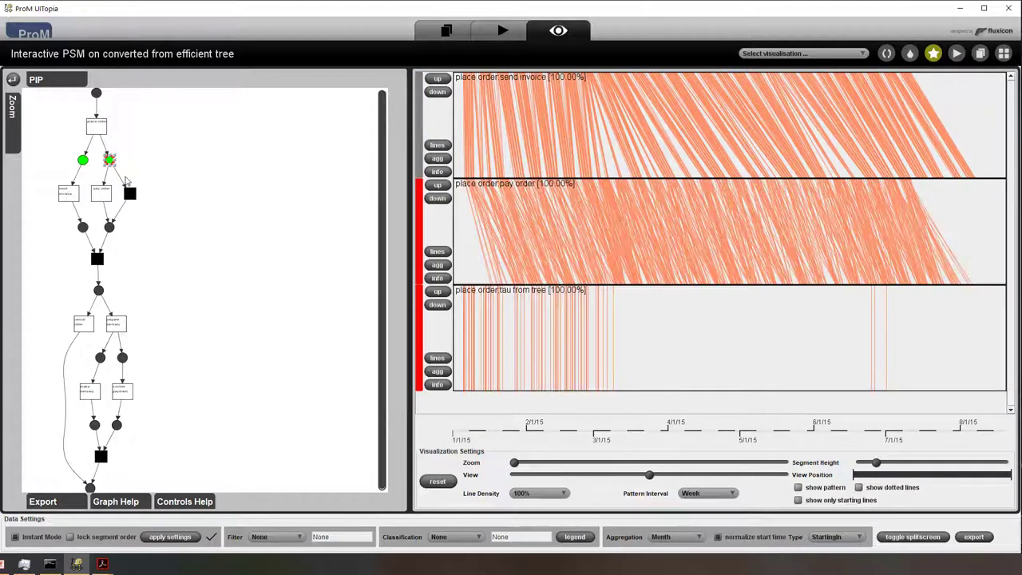
# Classify traces by Duration Classes with 4 classes.
pyautogui.click(479, 538)
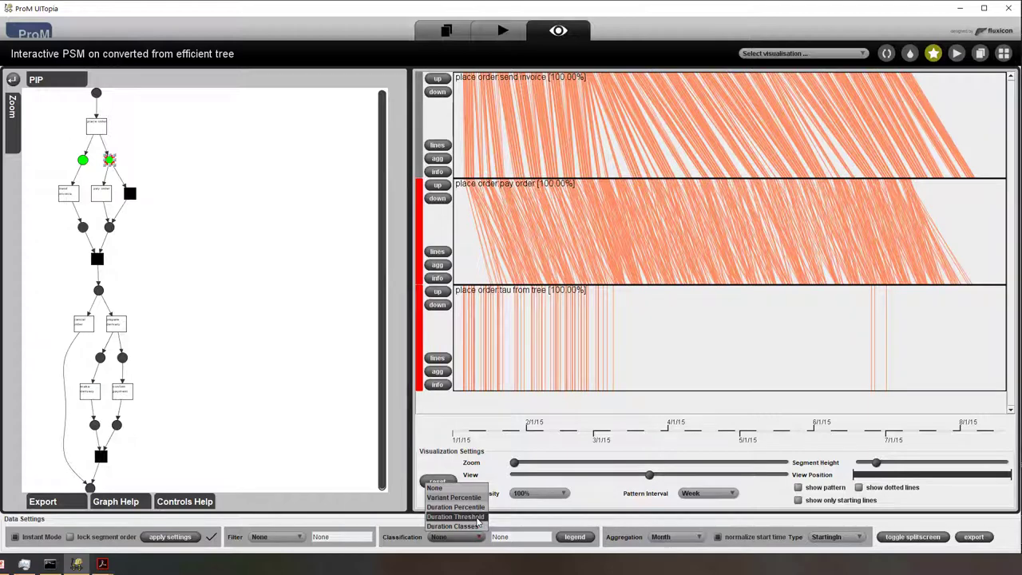
pyautogui.click(477, 527)
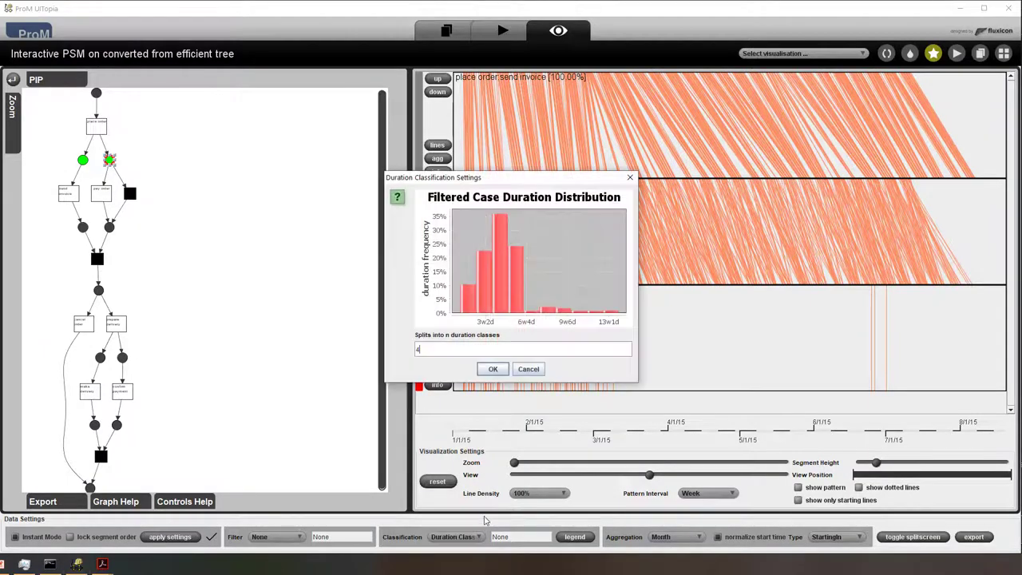
pyautogui.click(496, 371)
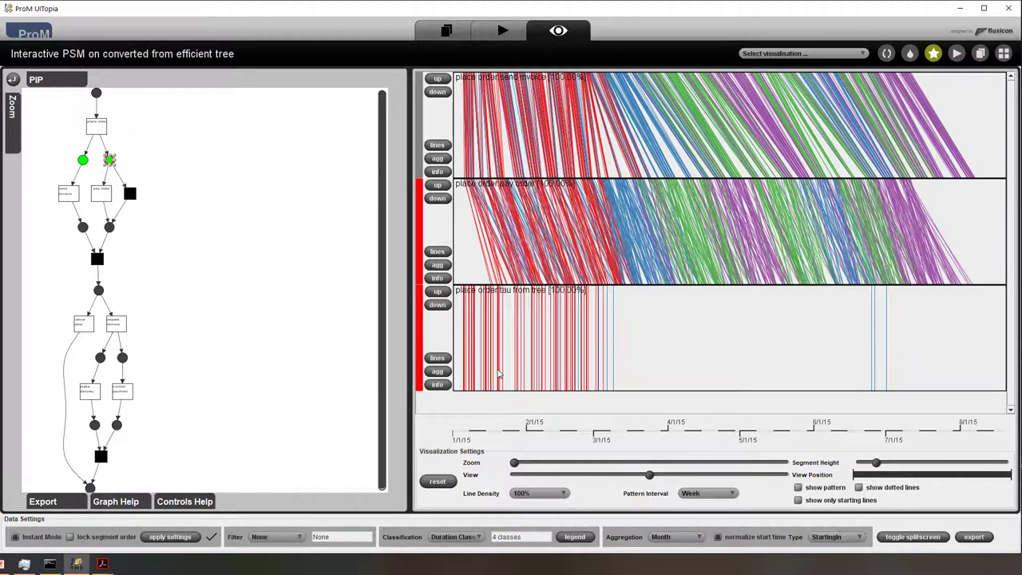
# Switch the send invoice, pay order and tau from tree segments to agg bars.
pyautogui.click(437, 159)
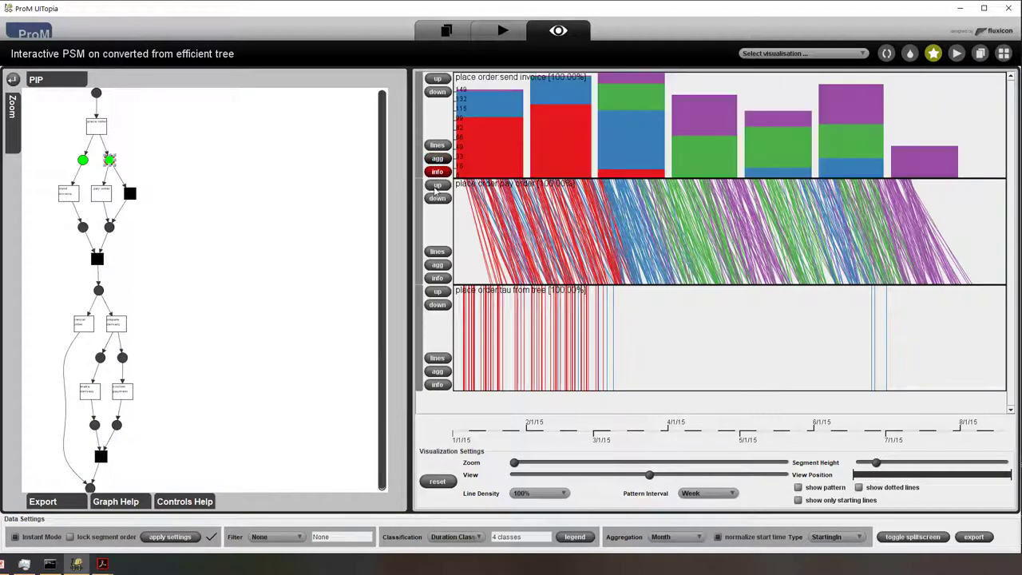
pyautogui.click(436, 265)
pyautogui.click(437, 371)
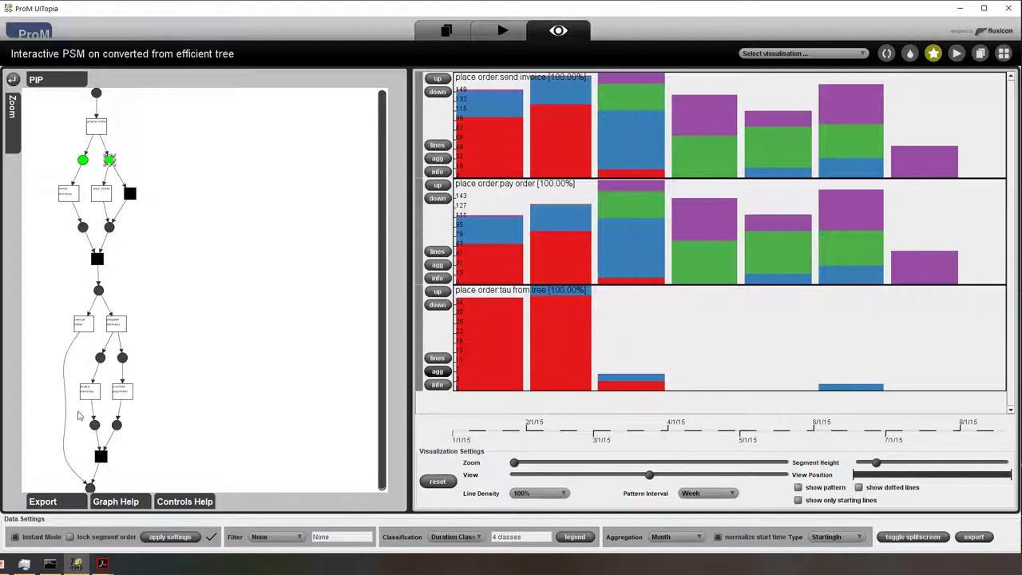
# Zoom the Petri net to 110%, then set pay order as source and prepare delivery as target.
pyautogui.moveTo(18, 139)
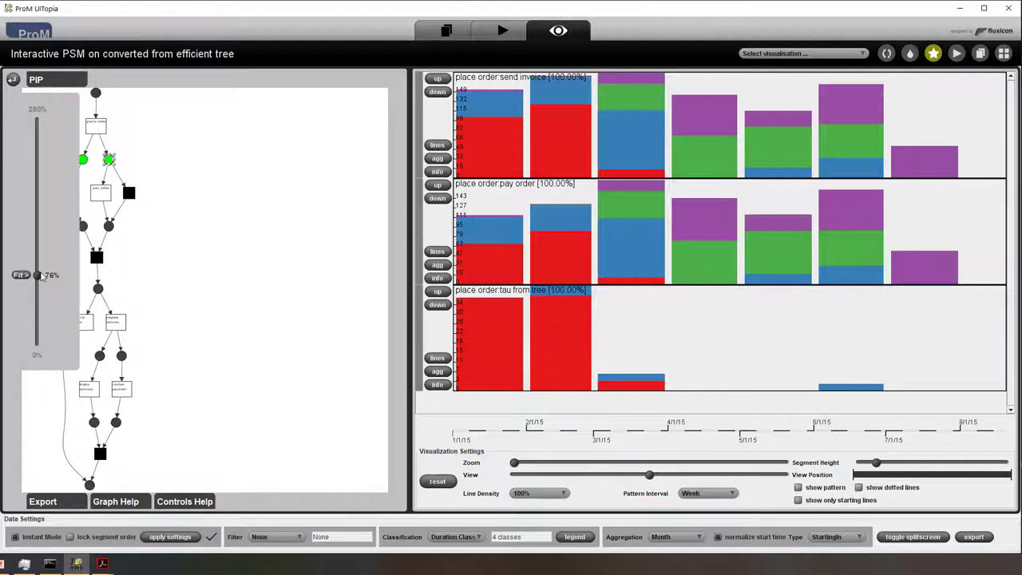
pyautogui.moveTo(38, 276); pyautogui.dragTo(45, 247)
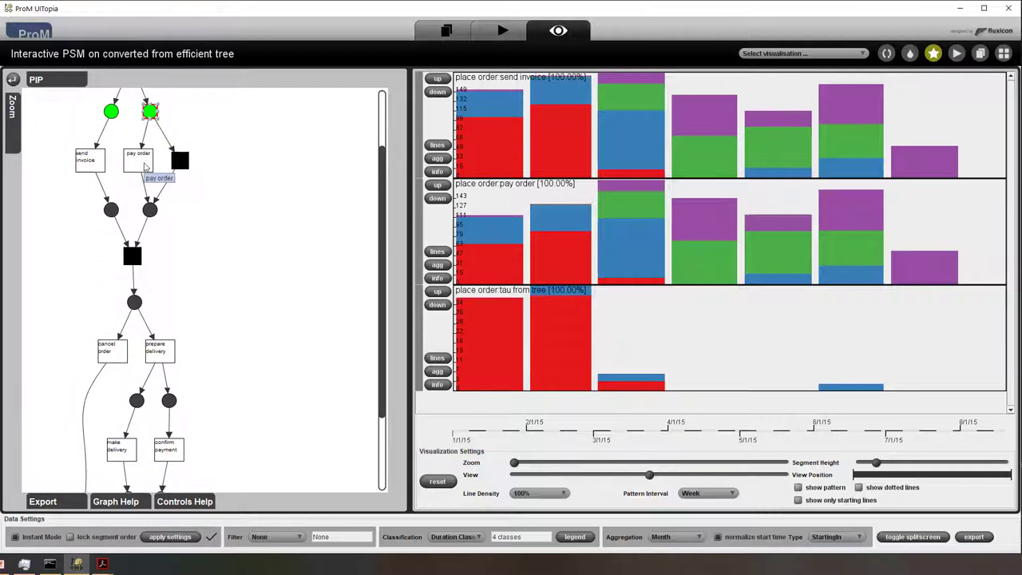
pyautogui.click(145, 167)
pyautogui.rightClick(146, 166)
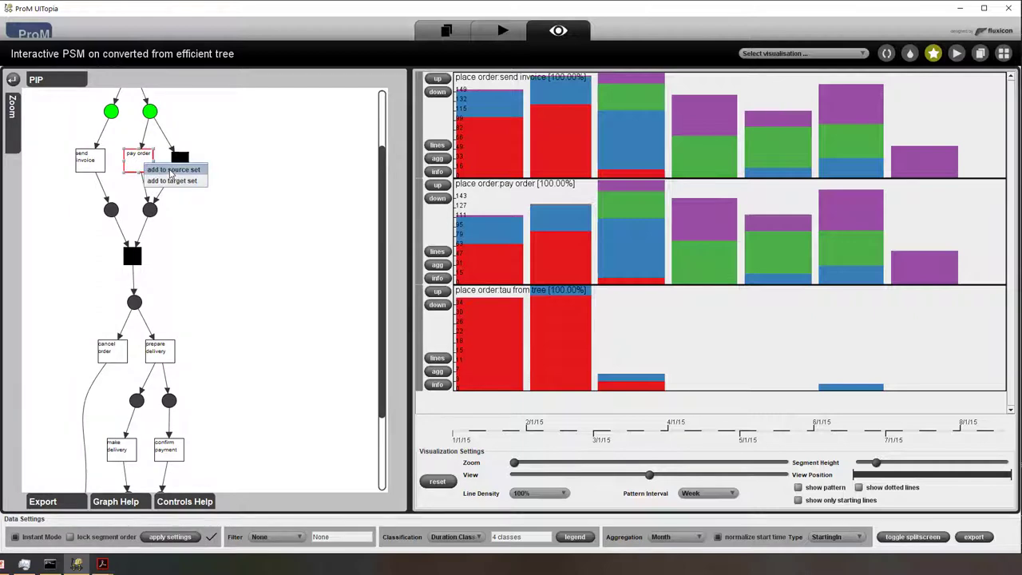
pyautogui.click(170, 175)
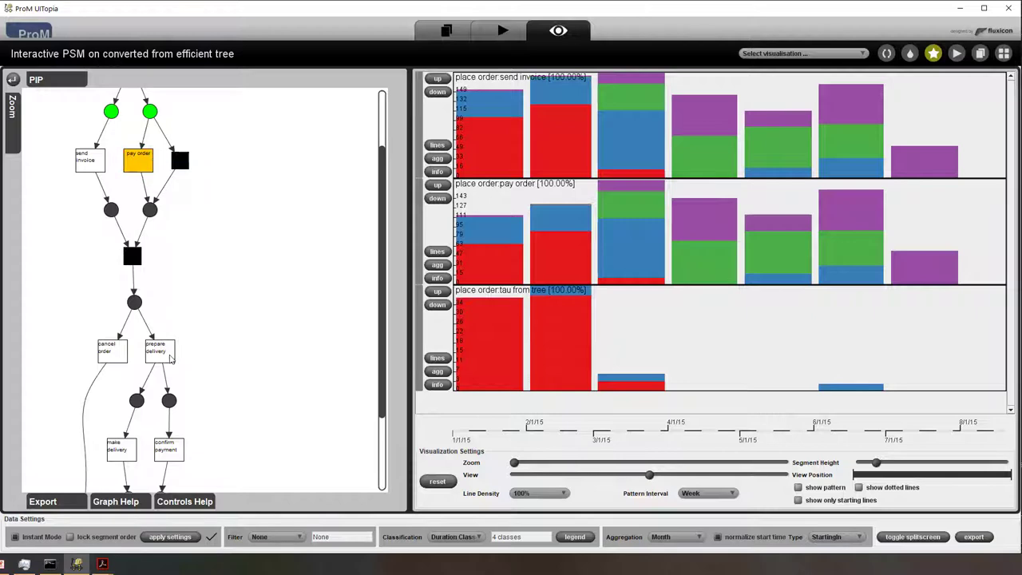
pyautogui.rightClick(170, 357)
pyautogui.click(207, 377)
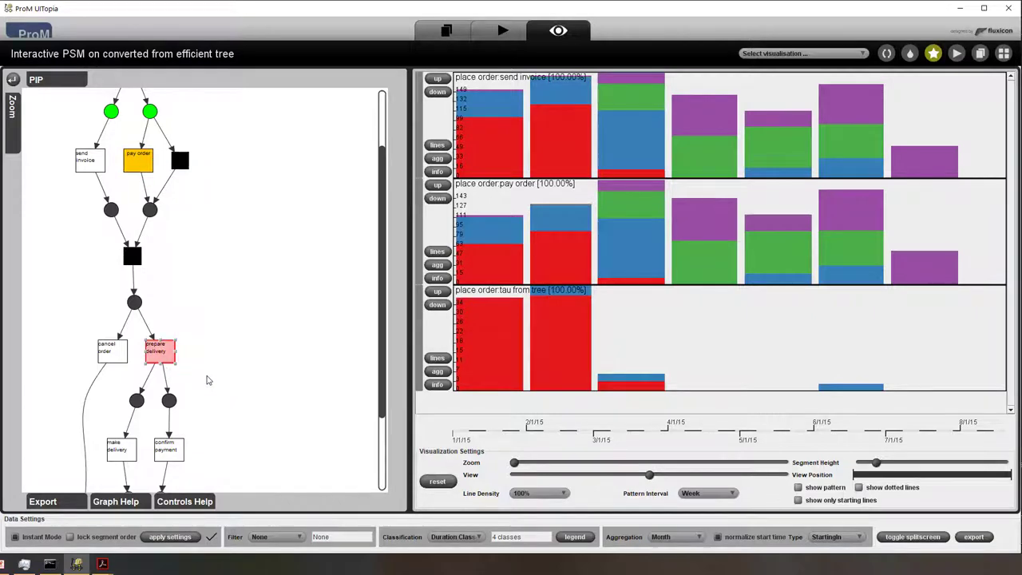
# Measure pay order→prepare delivery, show it as individual lines, and move it to the top.
pyautogui.rightClick(181, 227)
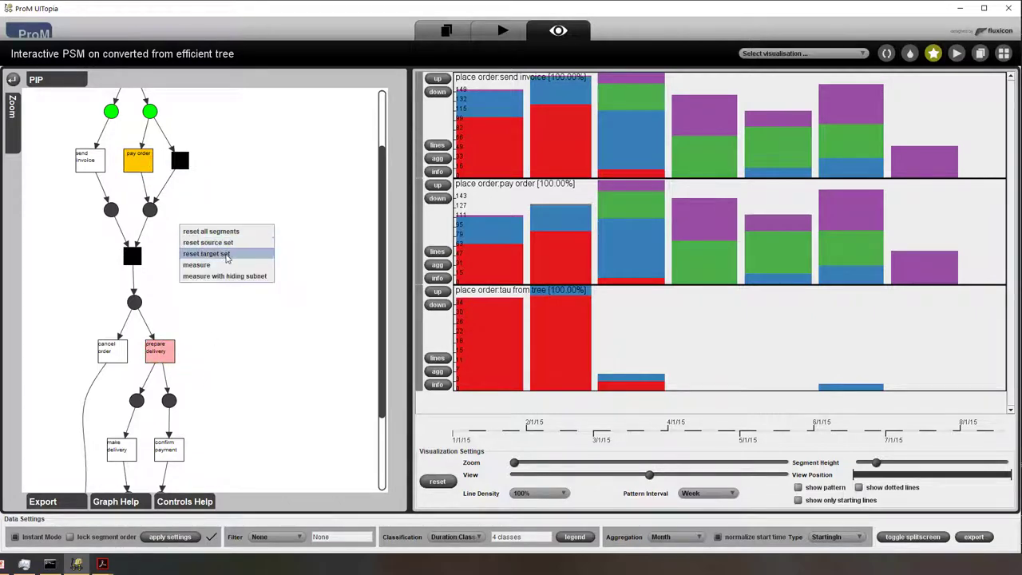
pyautogui.click(202, 265)
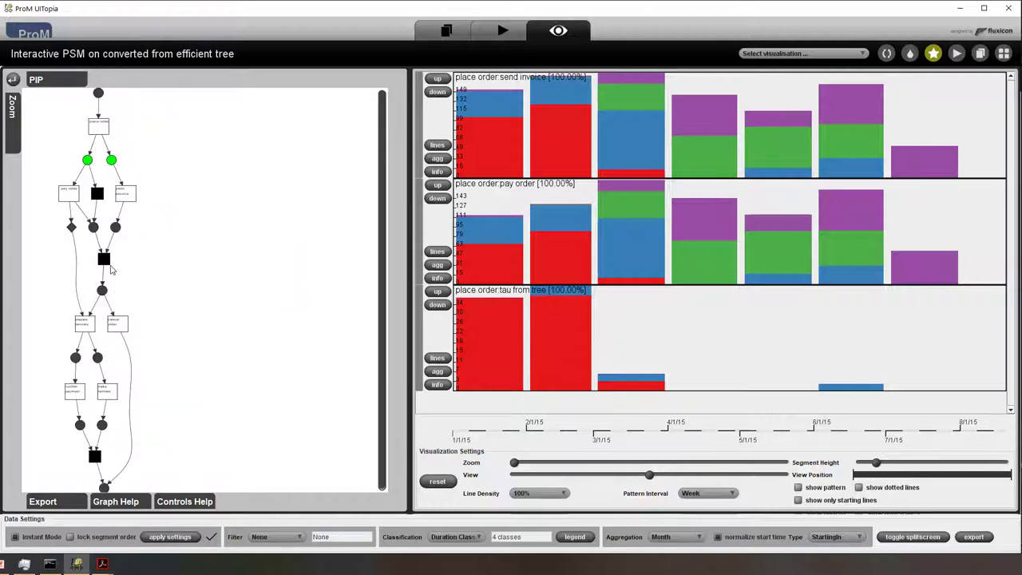
pyautogui.rightClick(71, 228)
pyautogui.click(92, 251)
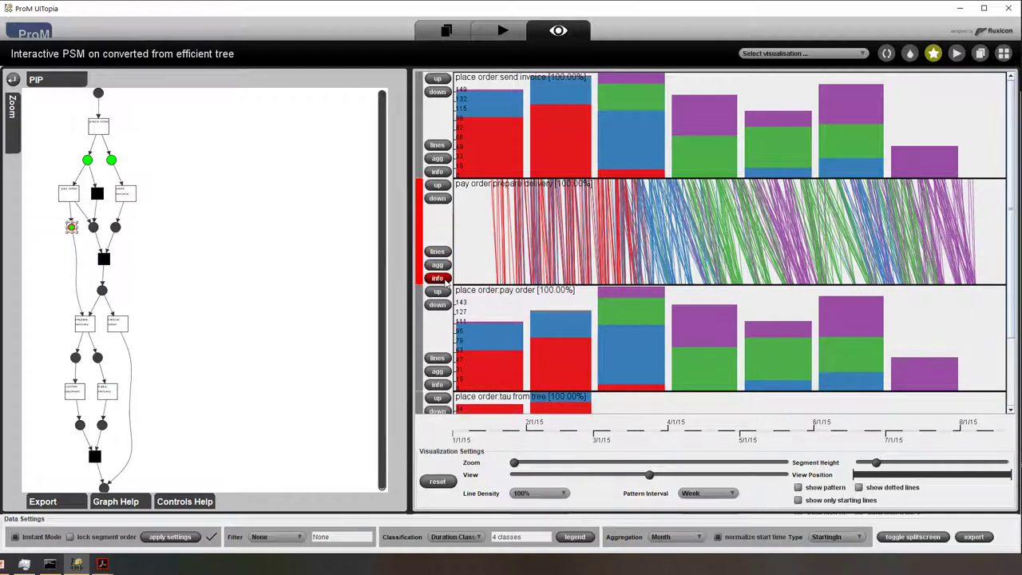
pyautogui.click(436, 185)
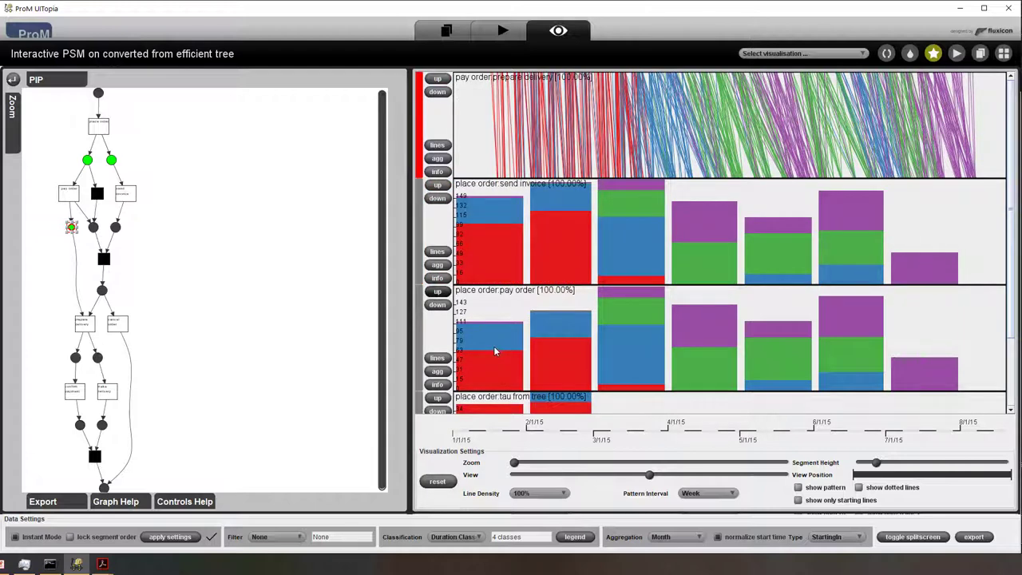